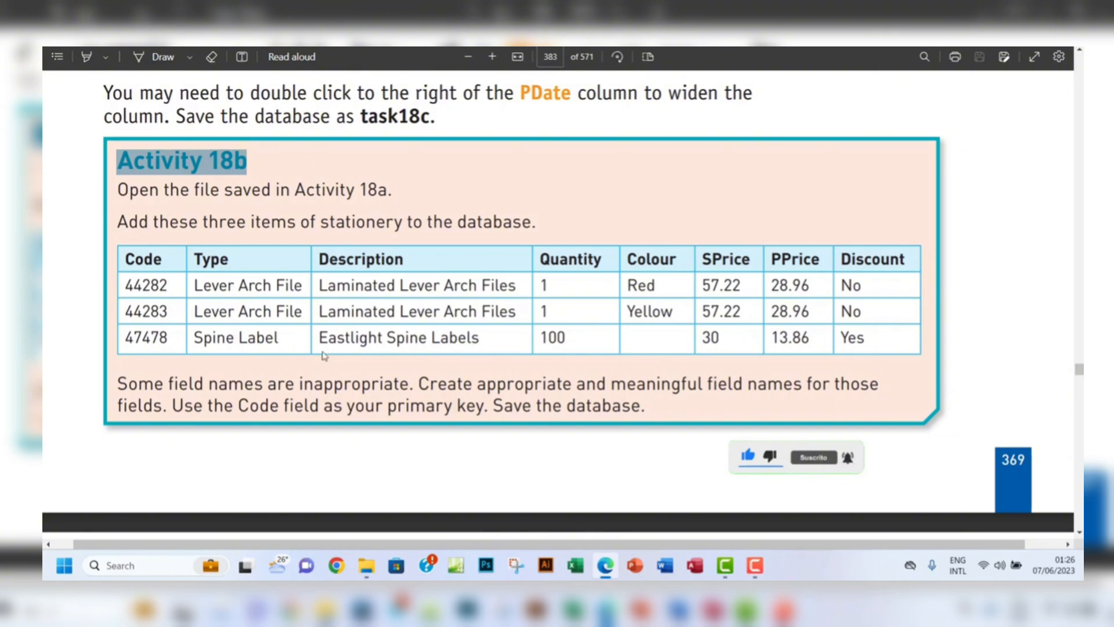
- Open the IGCSE ICT 2023_2025.accdb database from the Chapter 18 tasks file folder and open its activity18a_tblStationery table
left_click(365, 568)
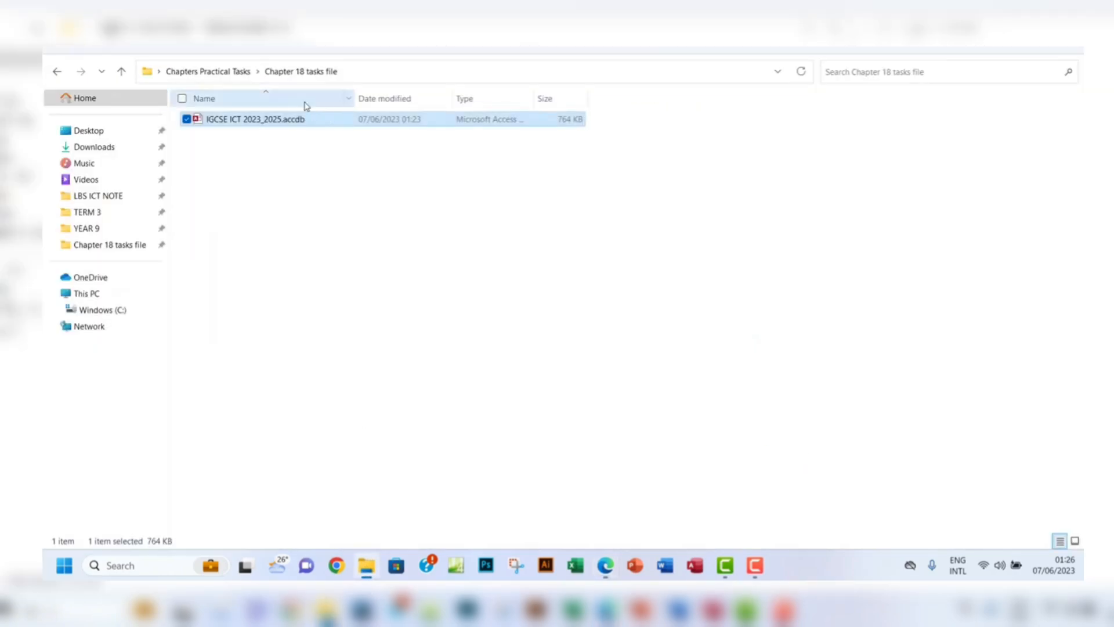
double_click(340, 124)
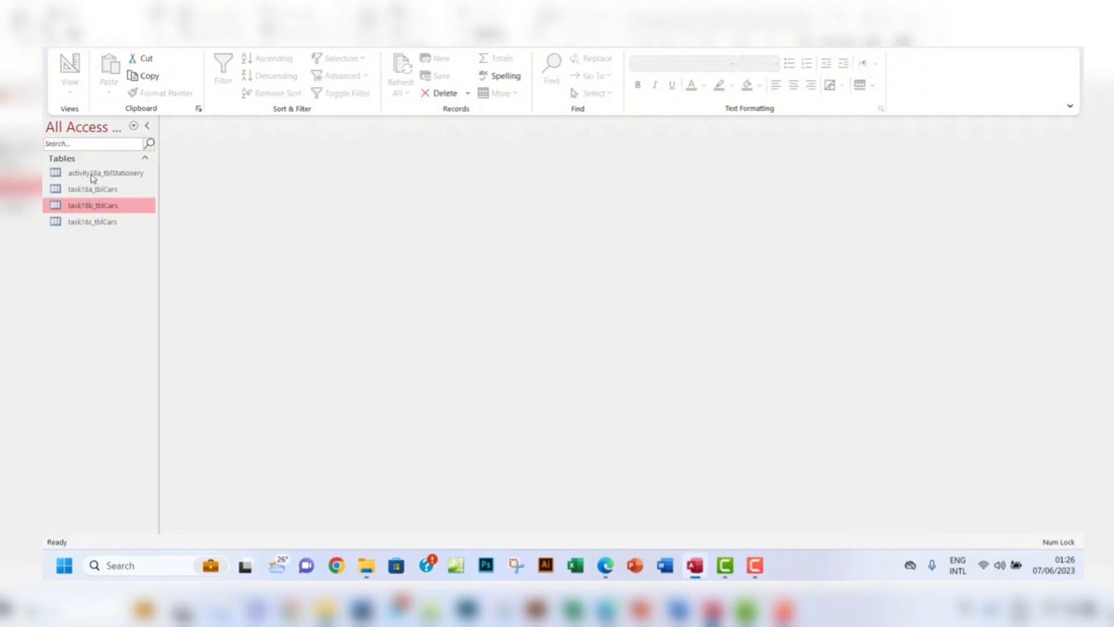
double_click(91, 174)
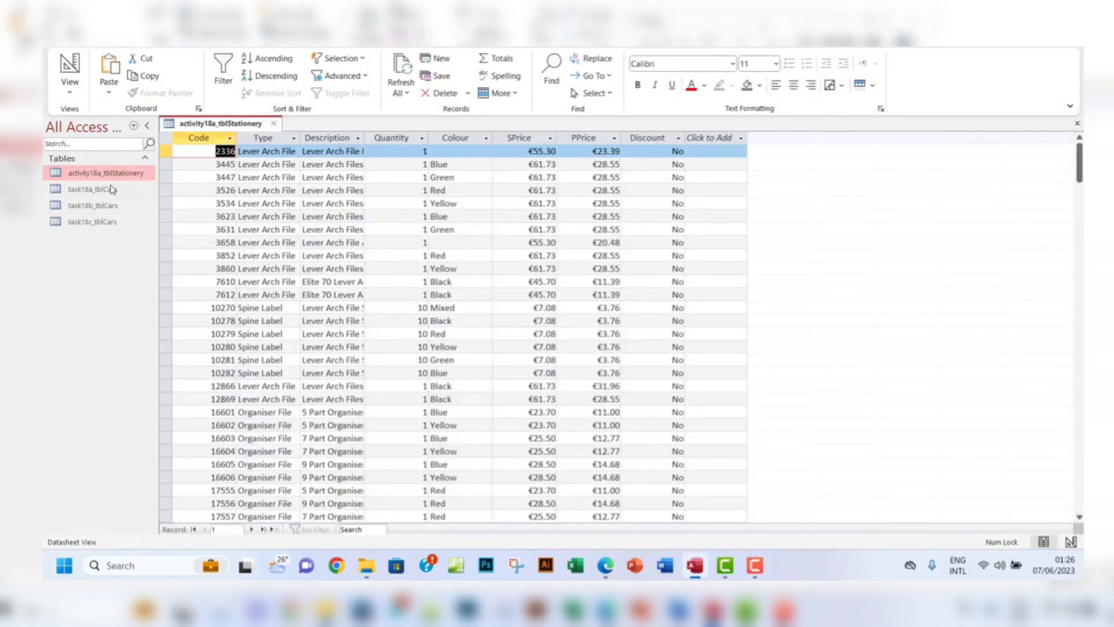
- Save a copy of the open stationery table as a new table object named activity18b_tblStationery
left_click(66, 38)
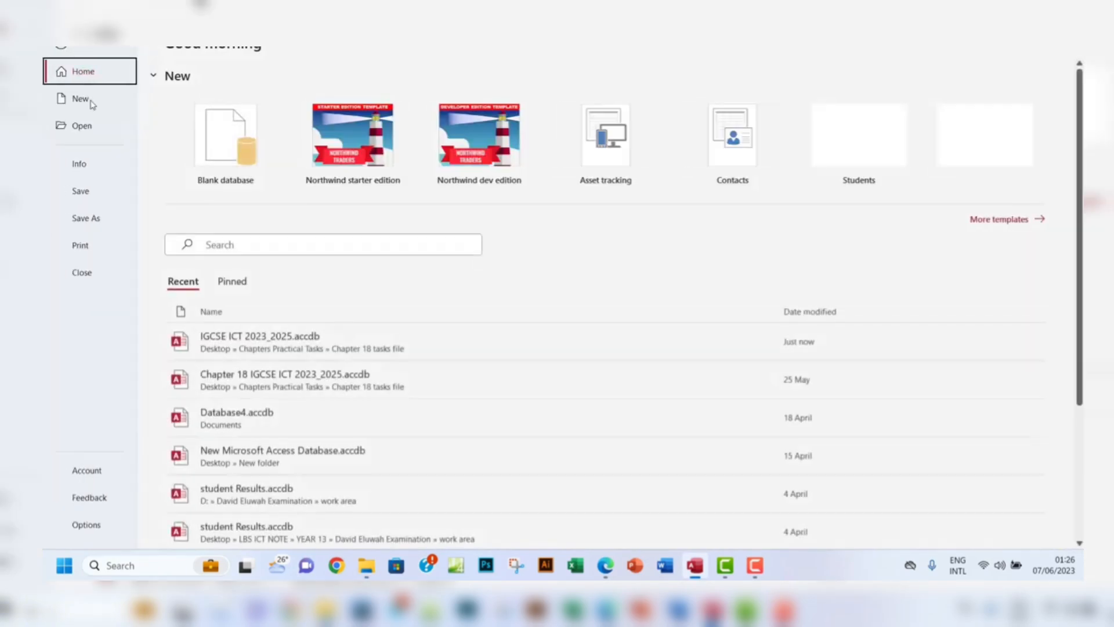
left_click(101, 222)
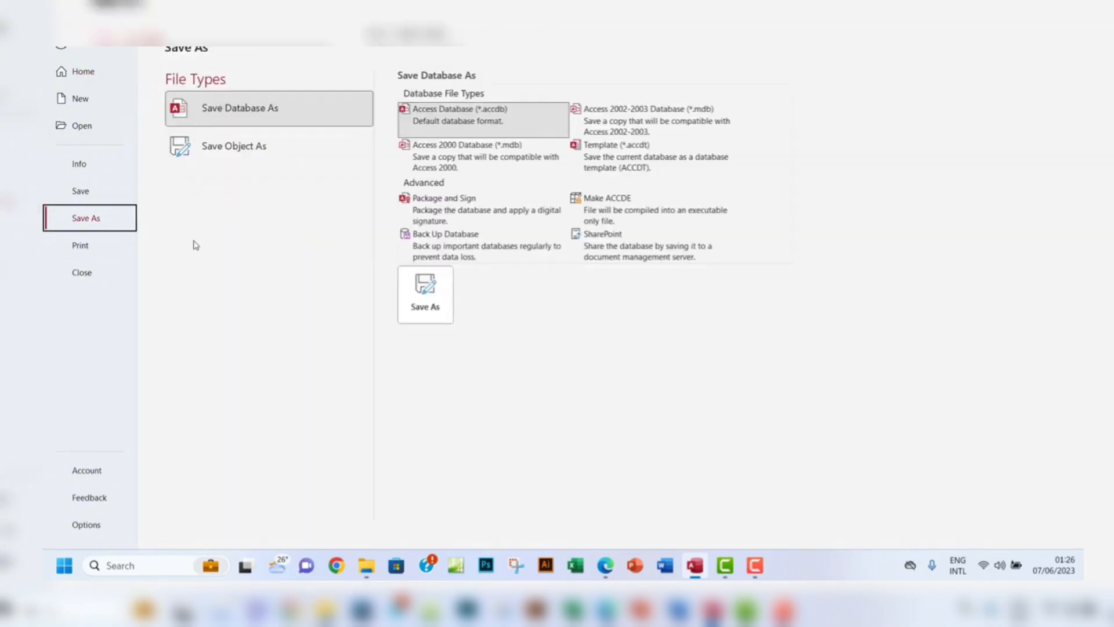
left_click(236, 147)
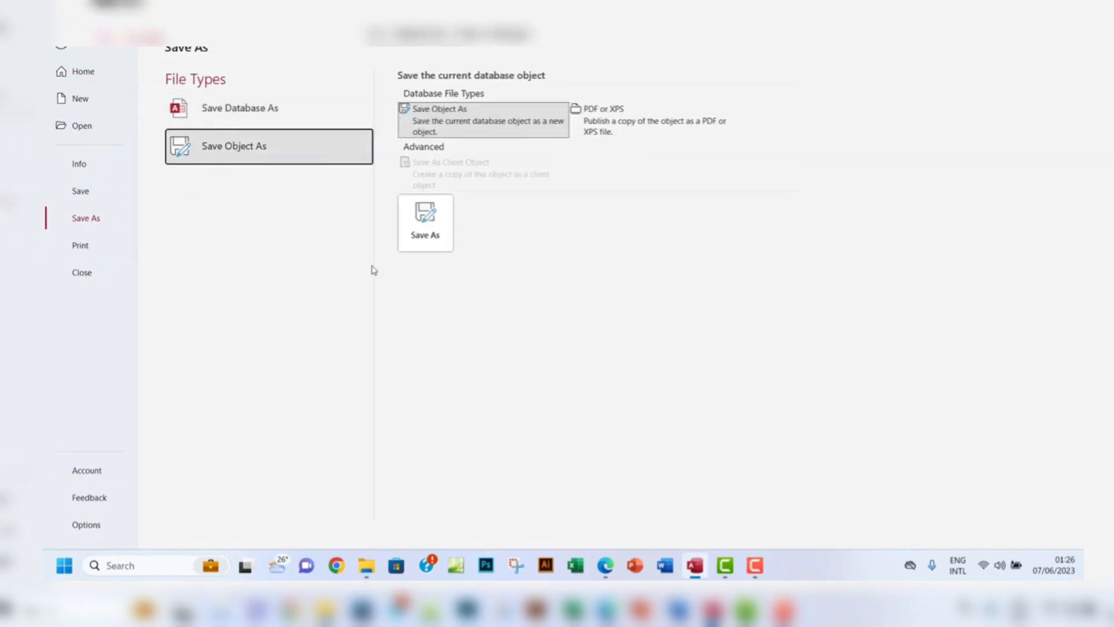
left_click(425, 236)
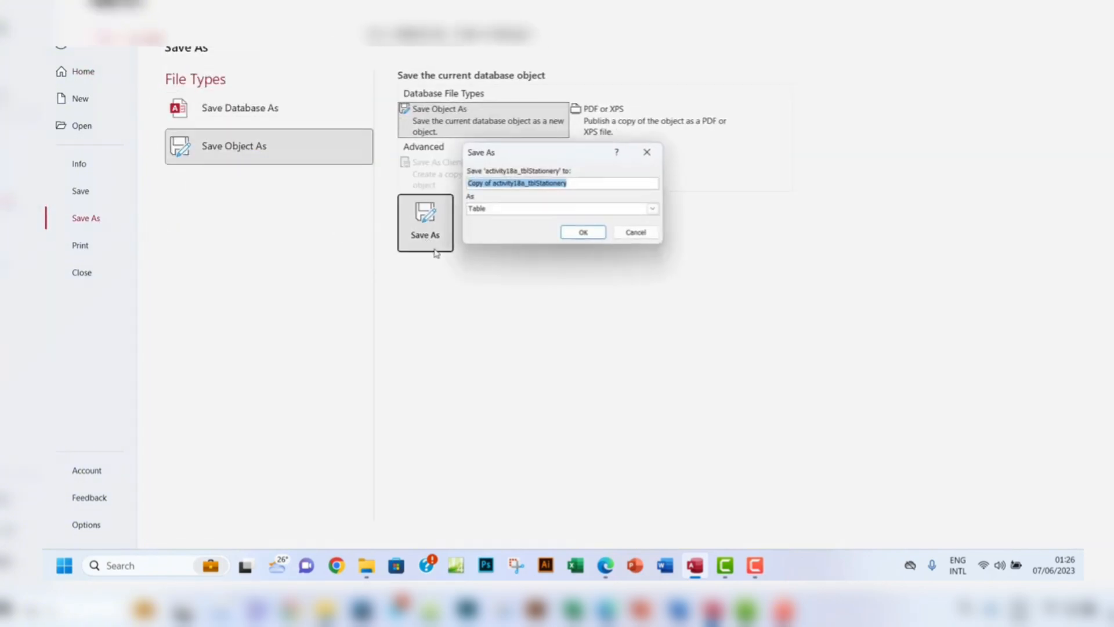
left_click(492, 185)
left_click_drag(492, 185, 436, 191)
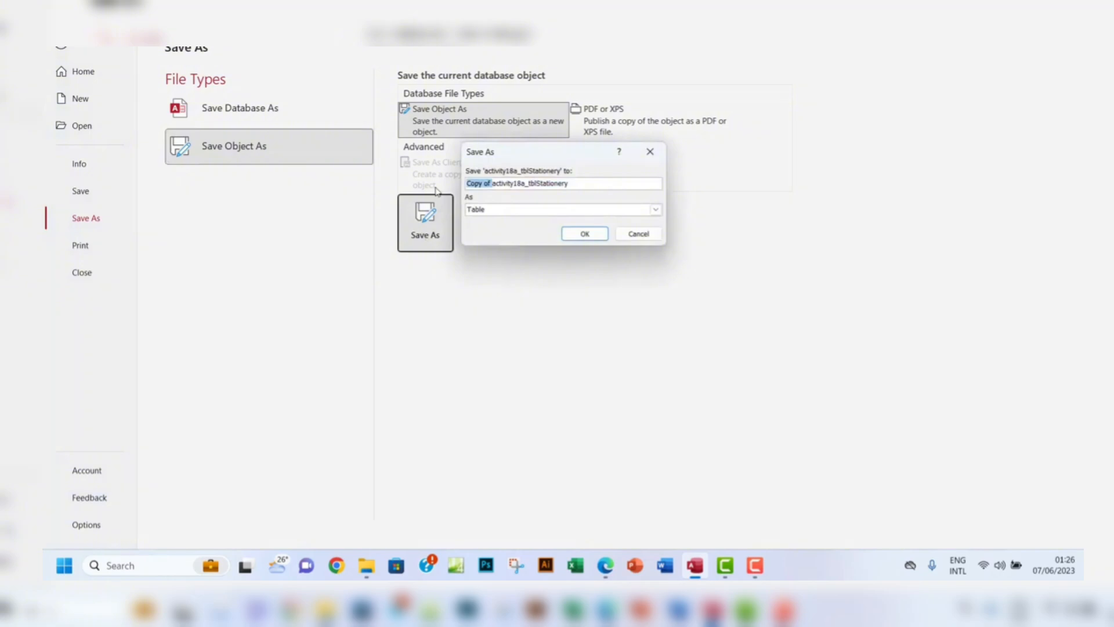
key("BackSpace")
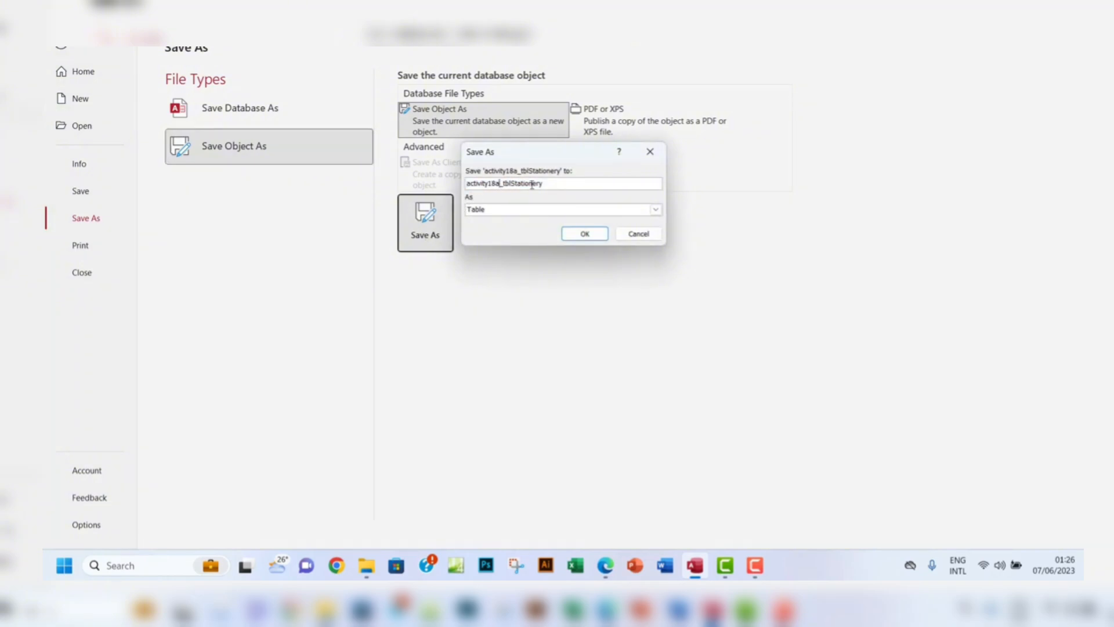
key("BackSpace")
type("b")
left_click_drag(542, 183, 506, 183)
left_click(583, 234)
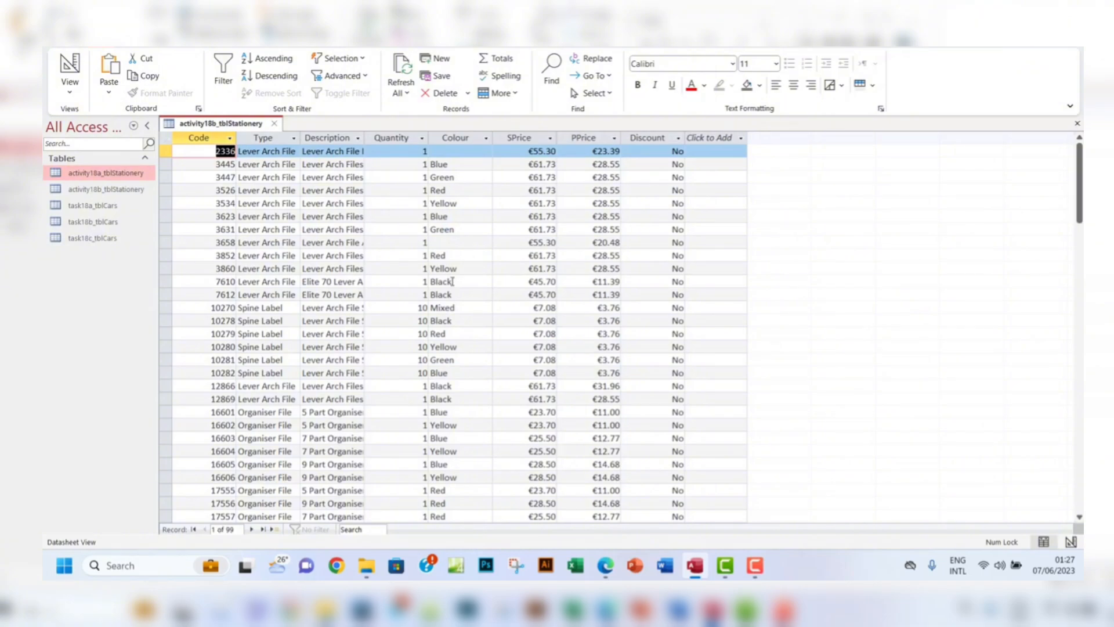
- Read the Activity 18b instructions in the PDF in Edge, and widen the Type column of the stationery table in Access
scroll(548, 309, "down", 20)
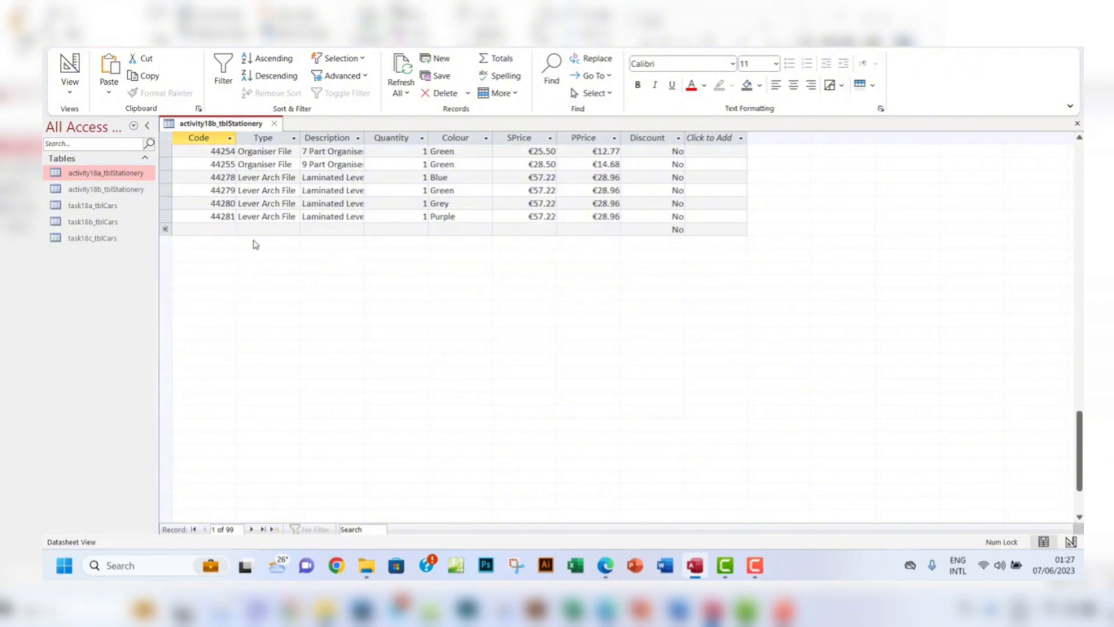
left_click(606, 565)
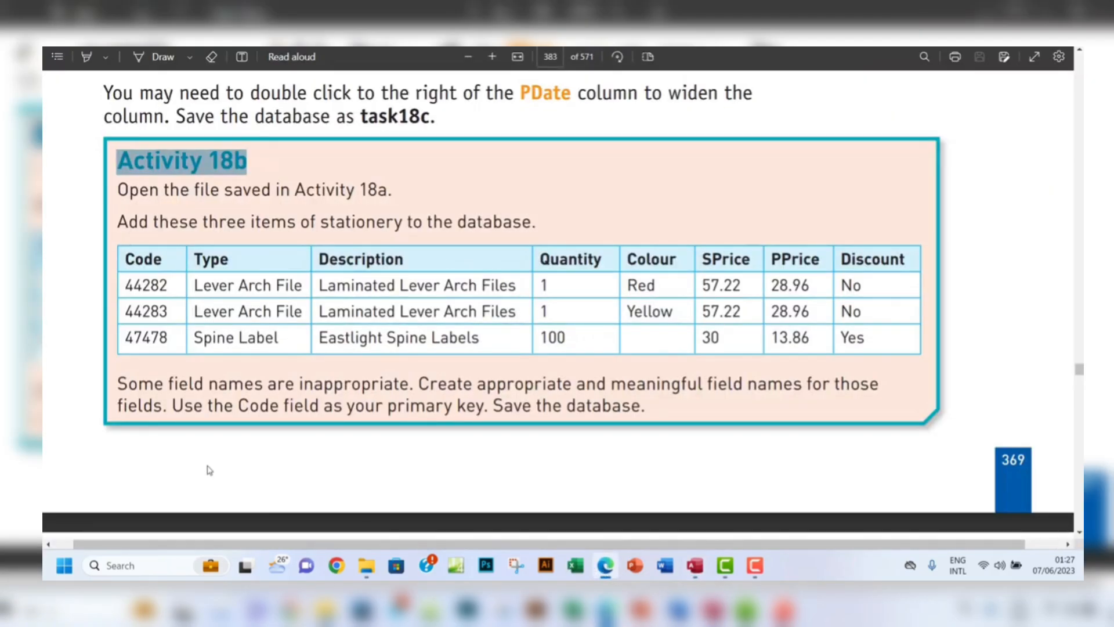
left_click_drag(229, 388, 366, 392)
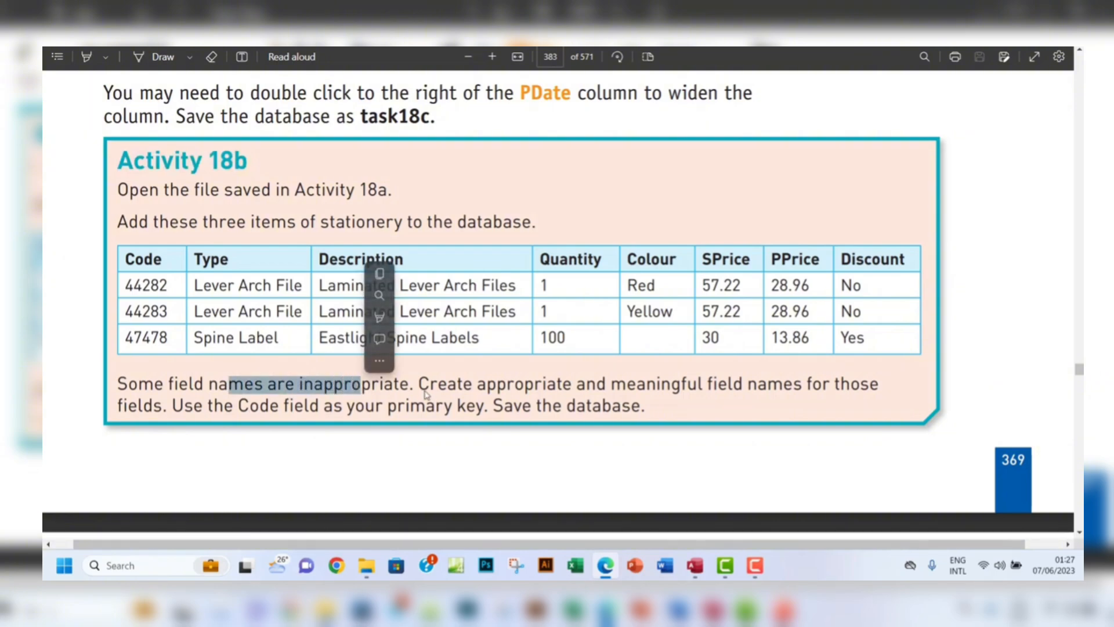
left_click(704, 574)
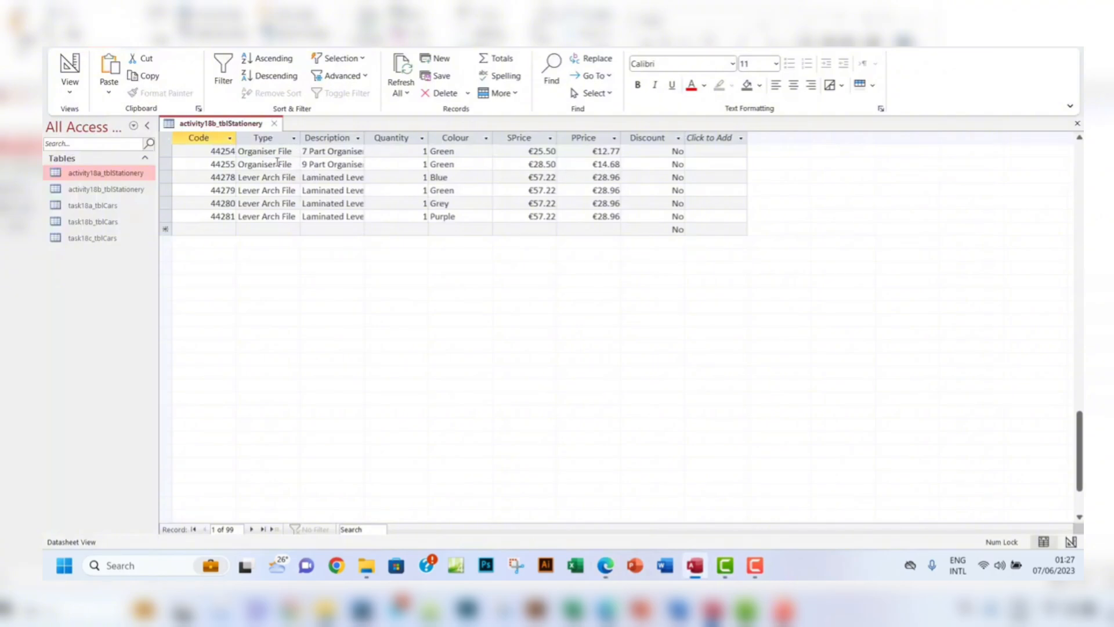
left_click_drag(301, 136, 334, 135)
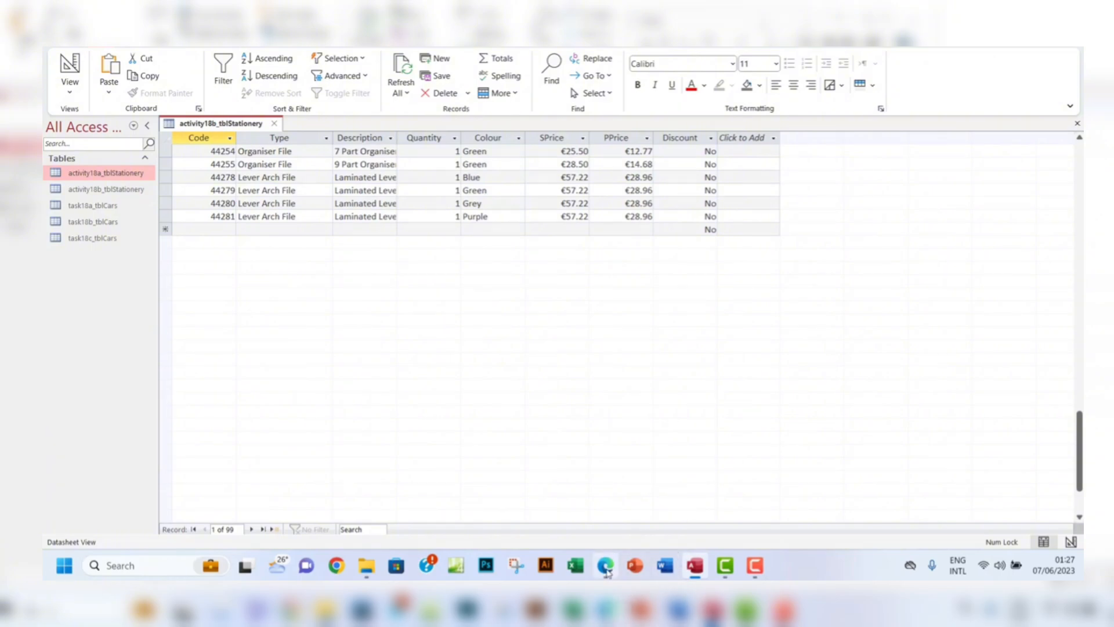
- Examine the stationery table's field names and data types in Design View, and return to the end of its records
left_click(607, 568)
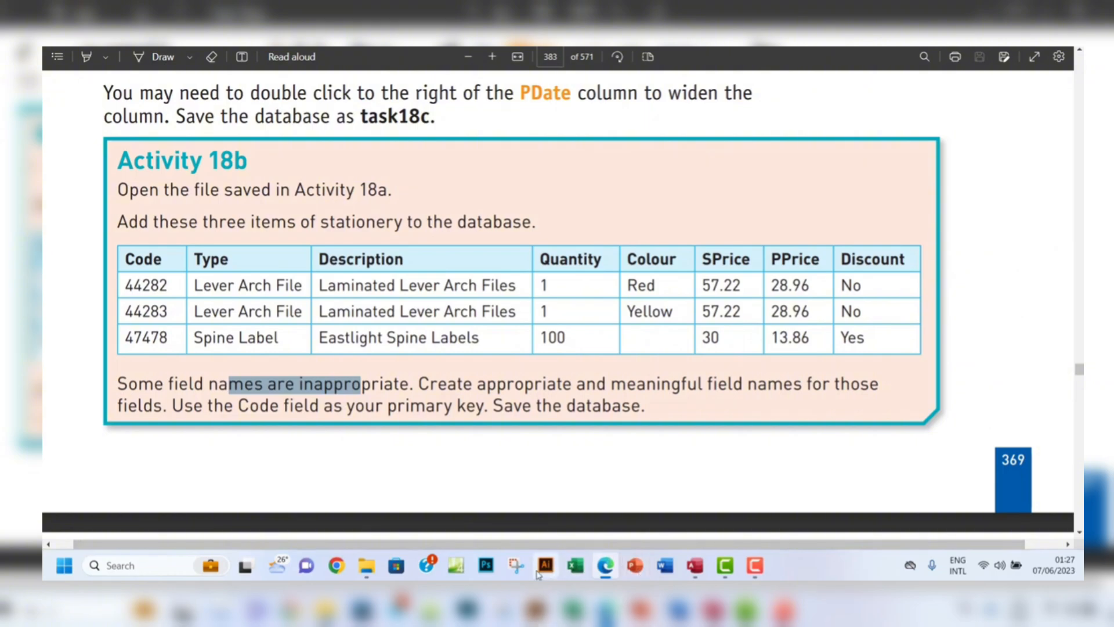
left_click(691, 567)
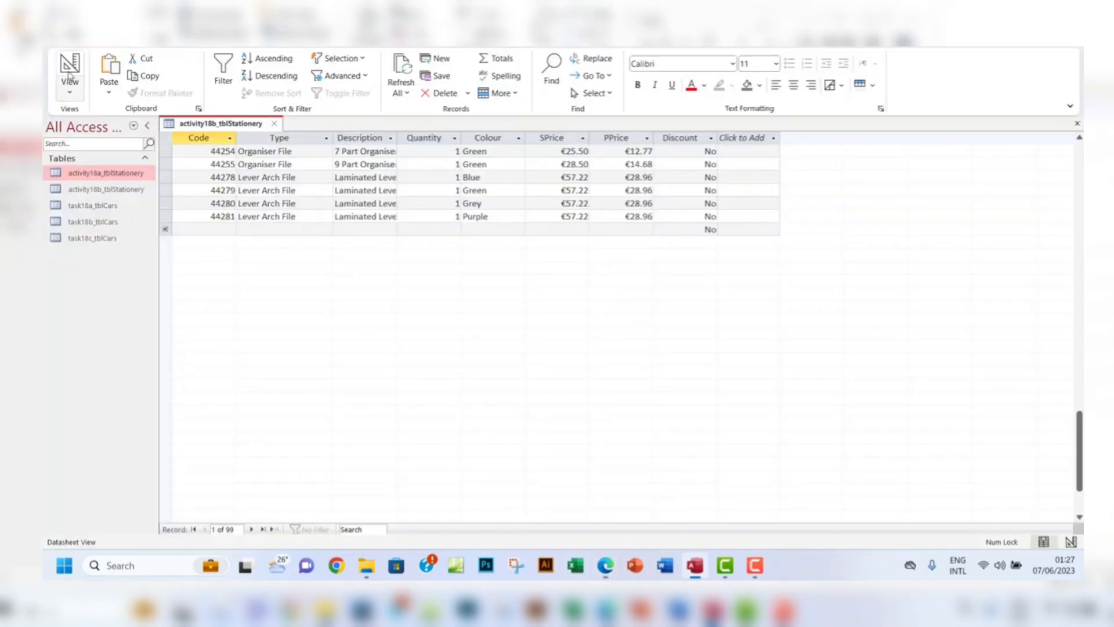
left_click(70, 67)
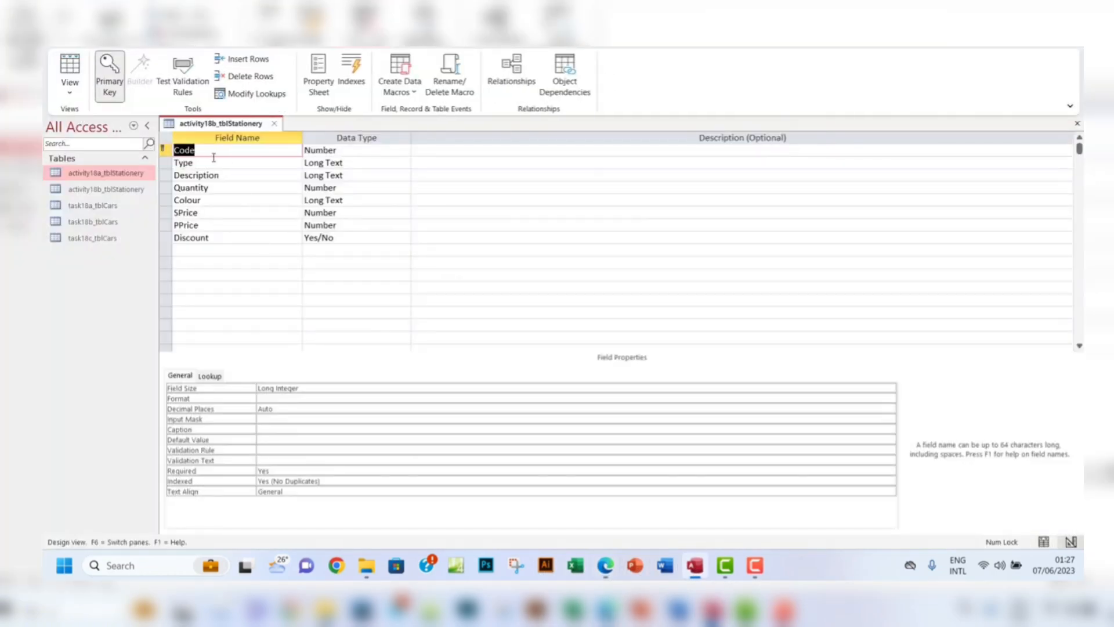
left_click(70, 67)
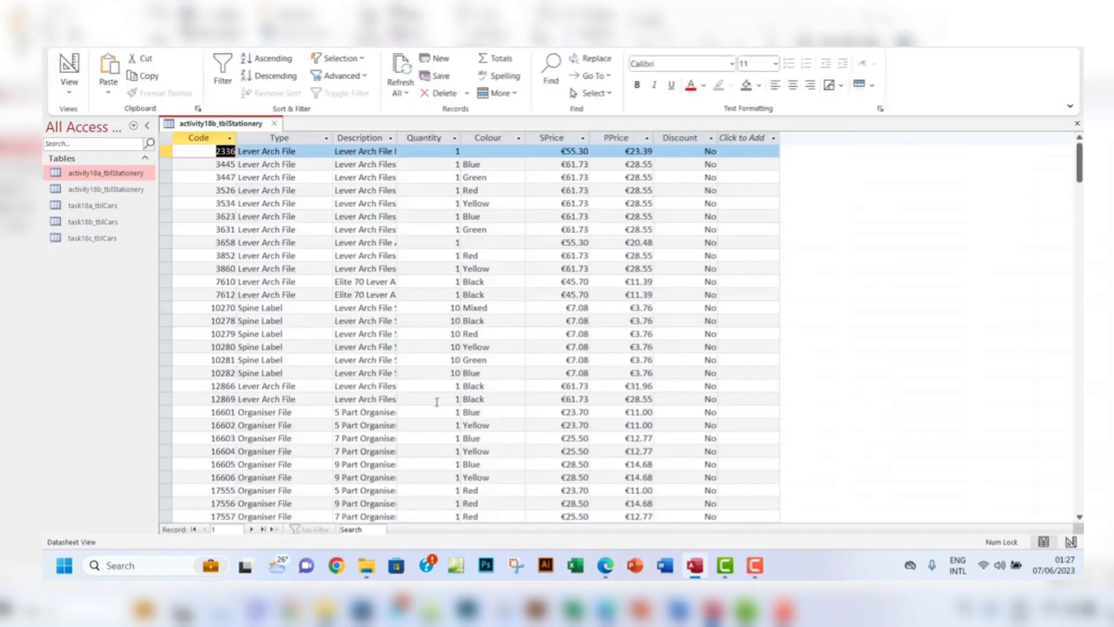
scroll(422, 388, "down", 18)
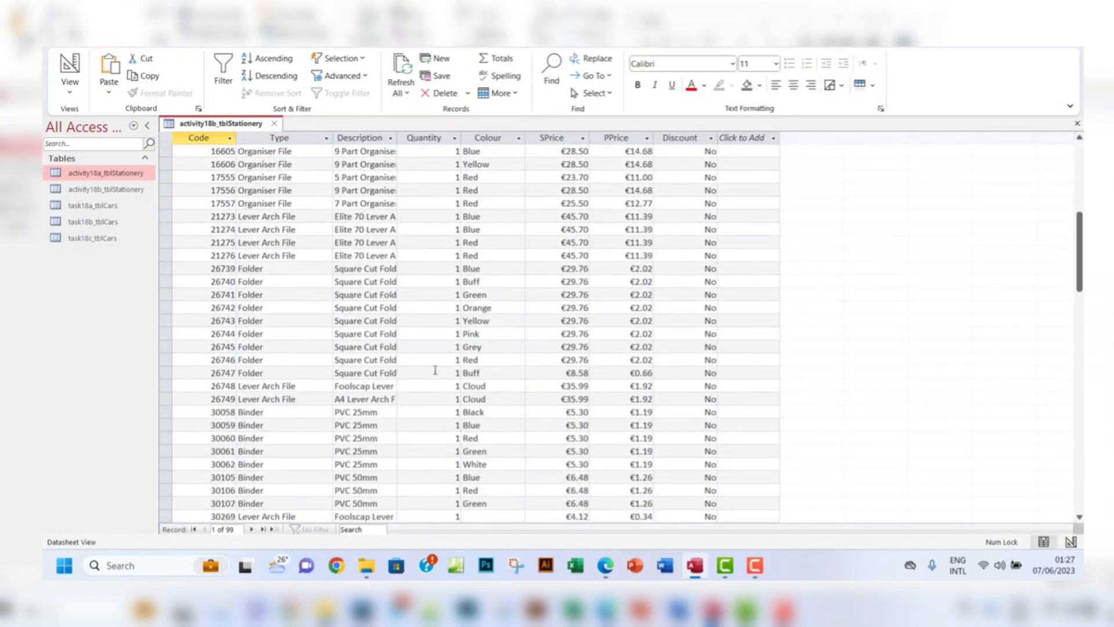
scroll(435, 370, "down", 8)
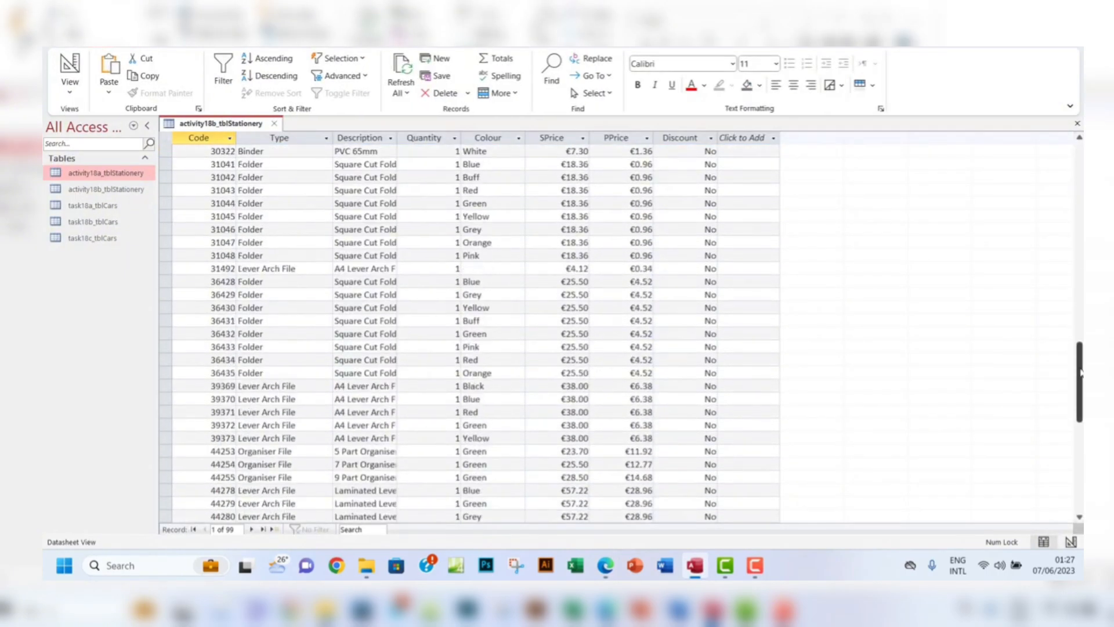
left_click_drag(1080, 372, 1080, 448)
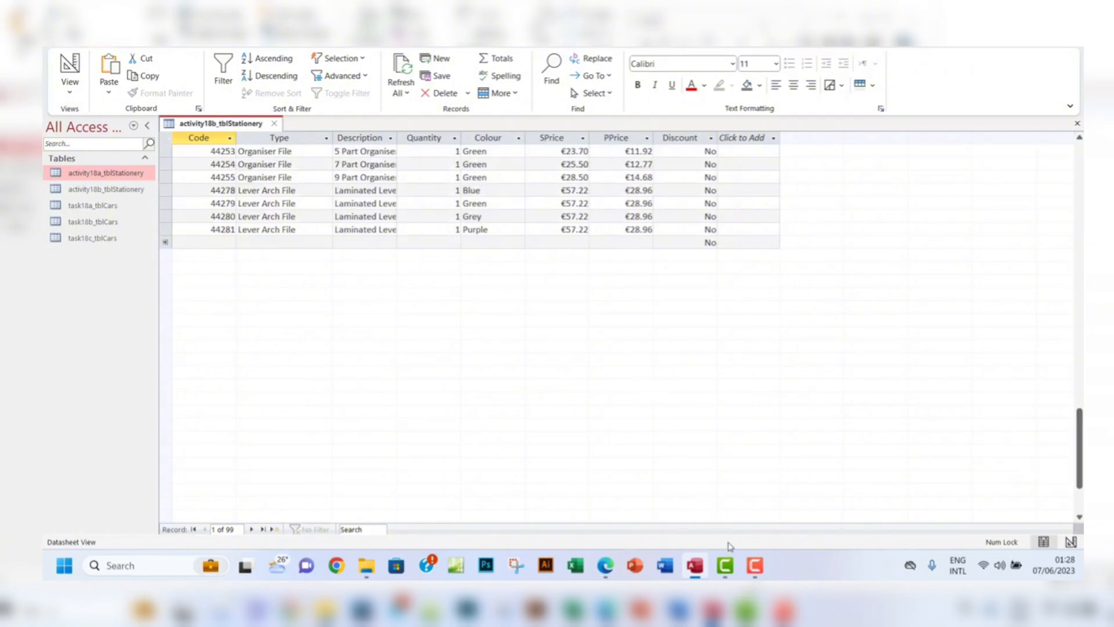
- Copy the code 44282 from the Activity 18b PDF in Edge into the Code field of a new record in Access
left_click(608, 567)
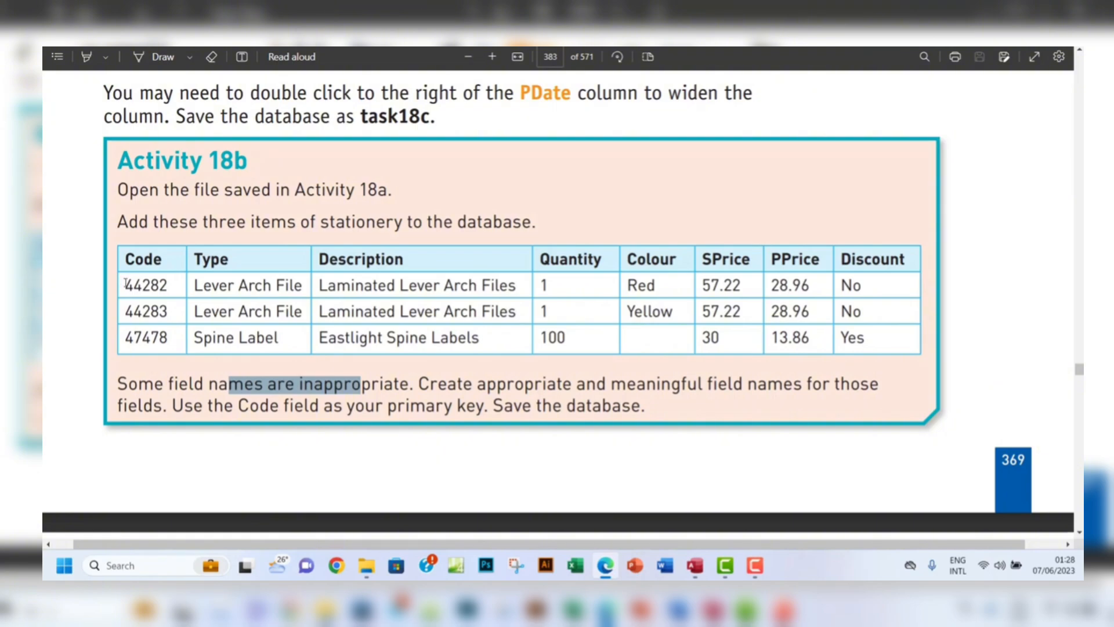
left_click_drag(125, 283, 173, 289)
key("ctrl+c")
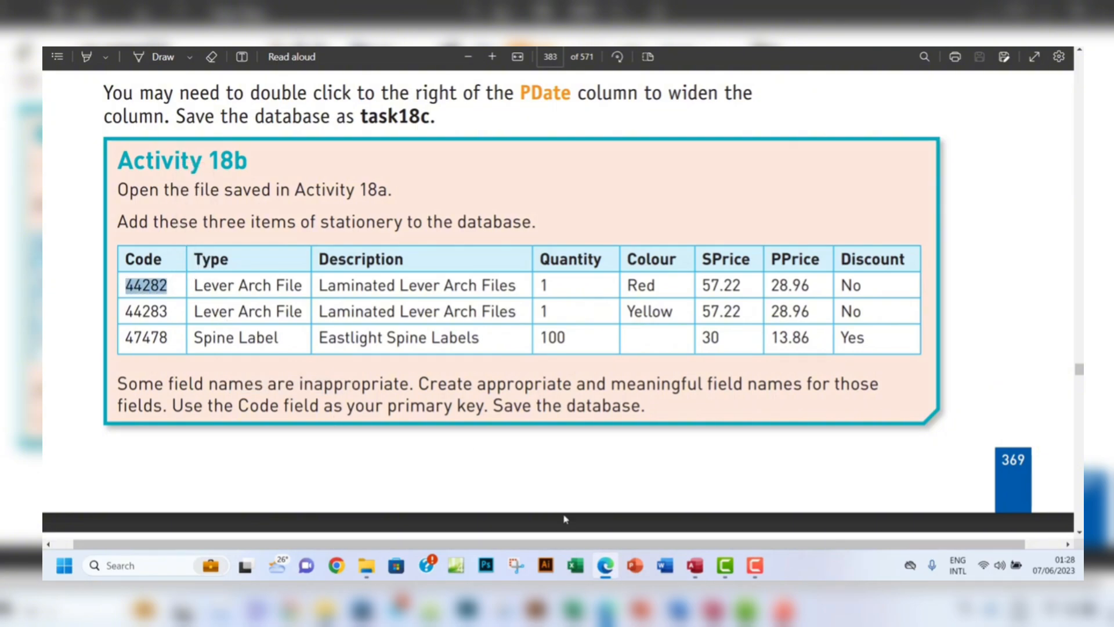
left_click(695, 566)
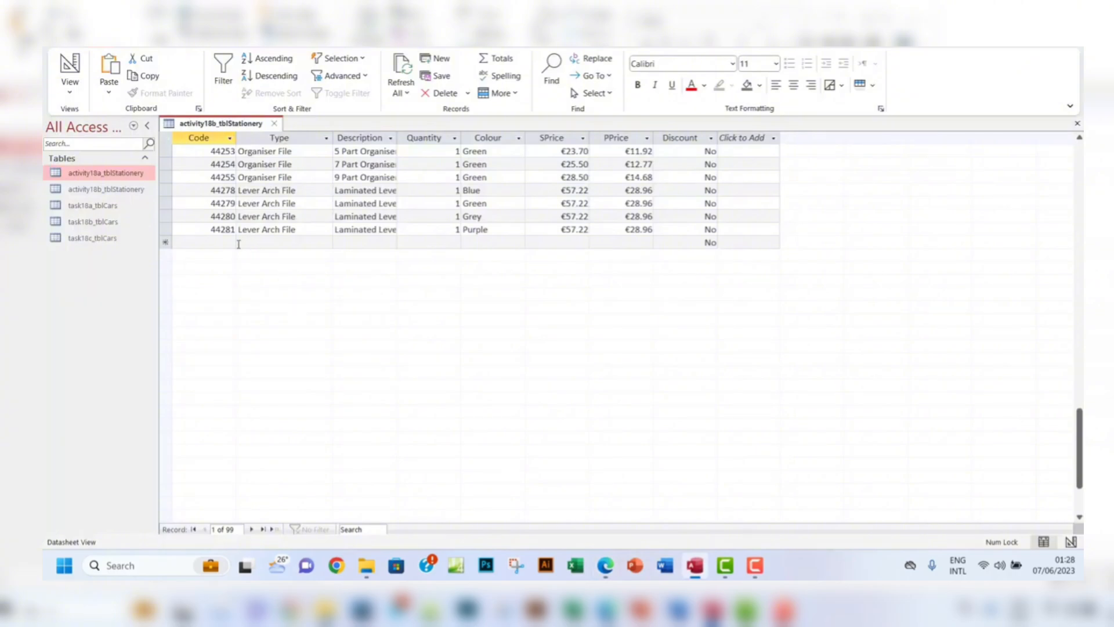
left_click(227, 244)
key("ctrl+v")
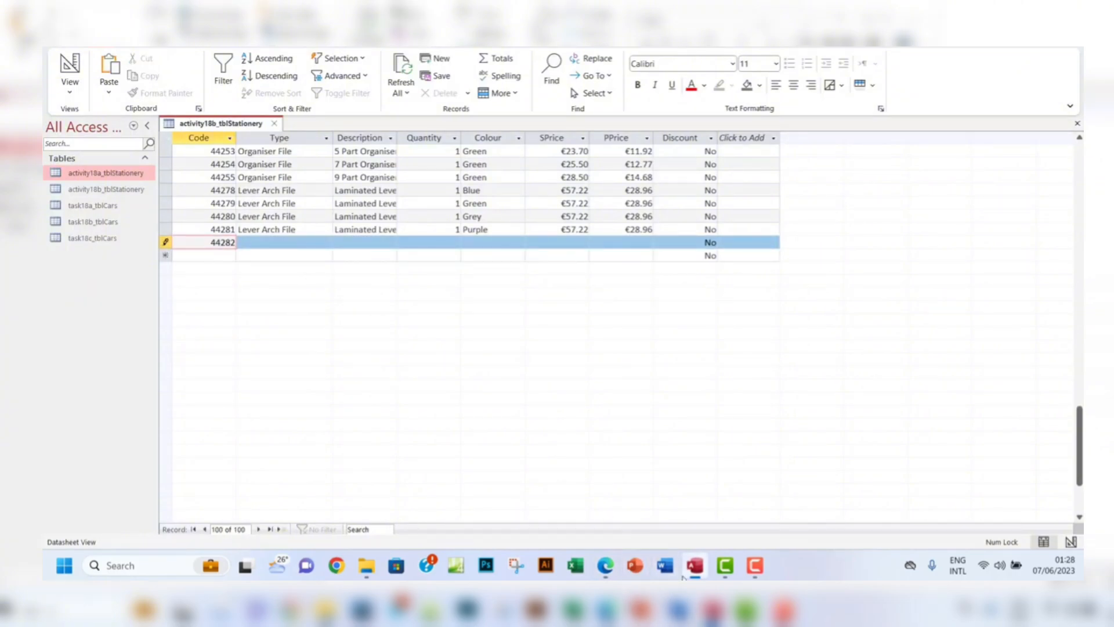
- Copy Lever Arch File from the activity PDF in Edge into the Type field of record 44282 in Access
left_click(605, 574)
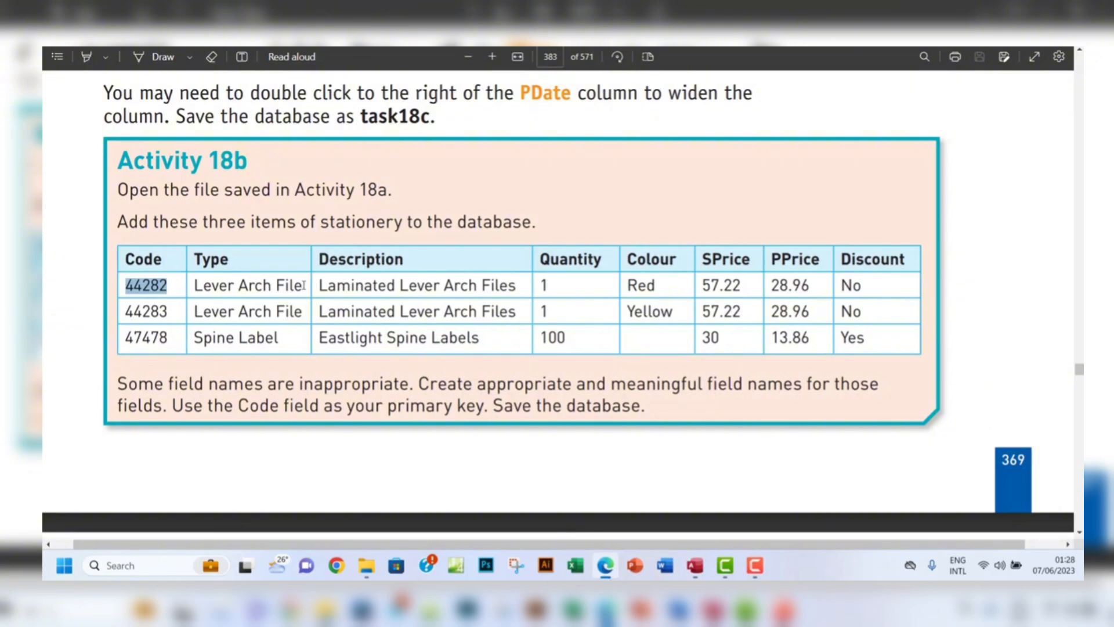
left_click_drag(304, 285, 184, 285)
key("ctrl+c")
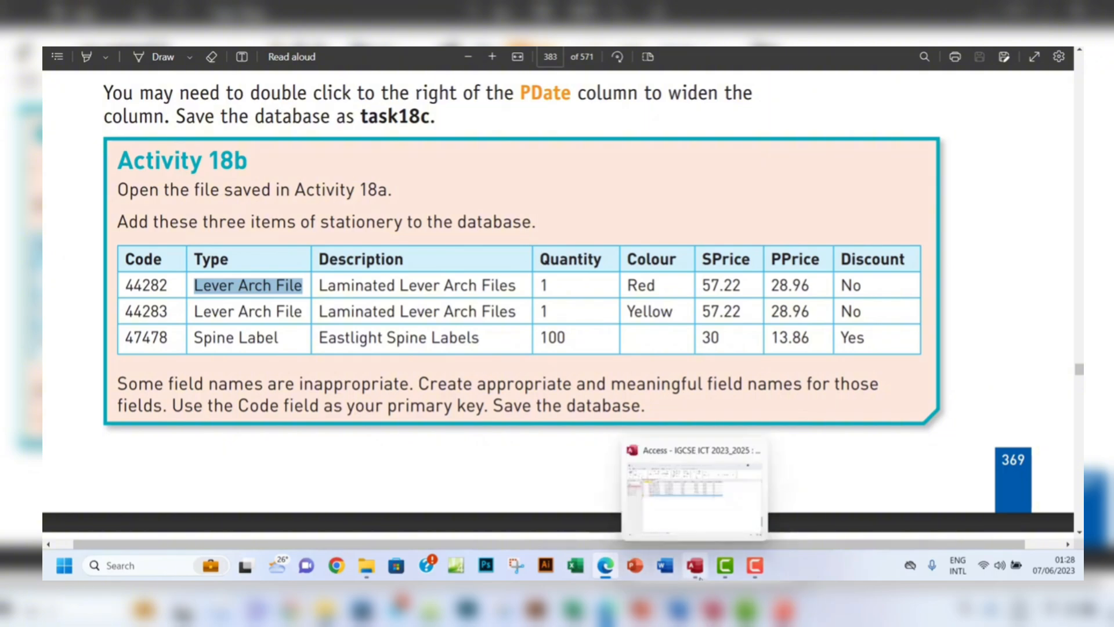
left_click(673, 482)
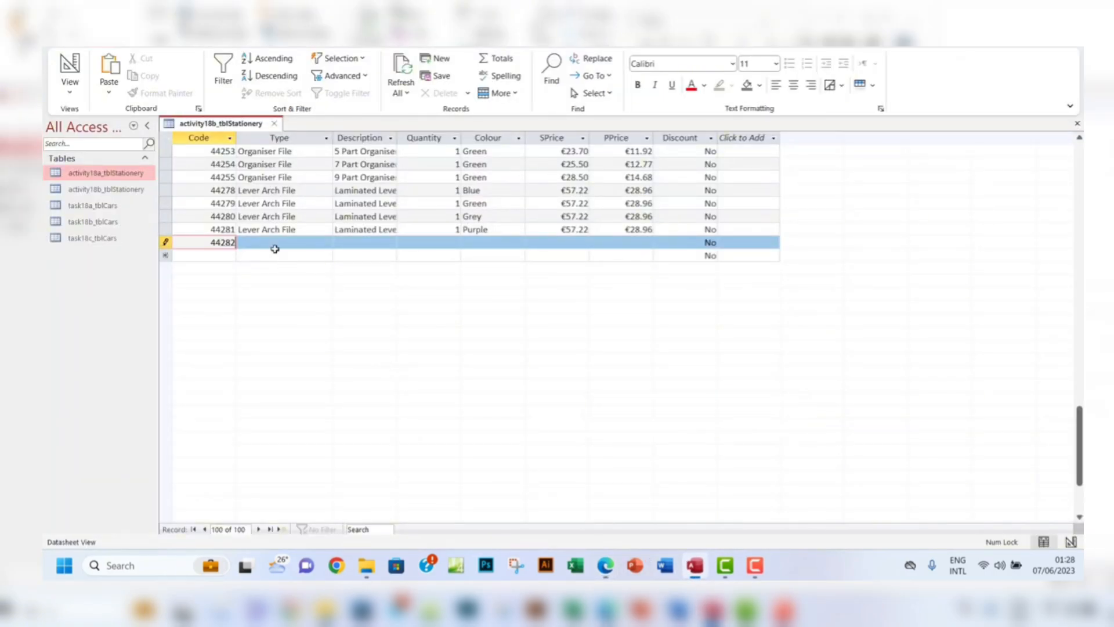
left_click(278, 243)
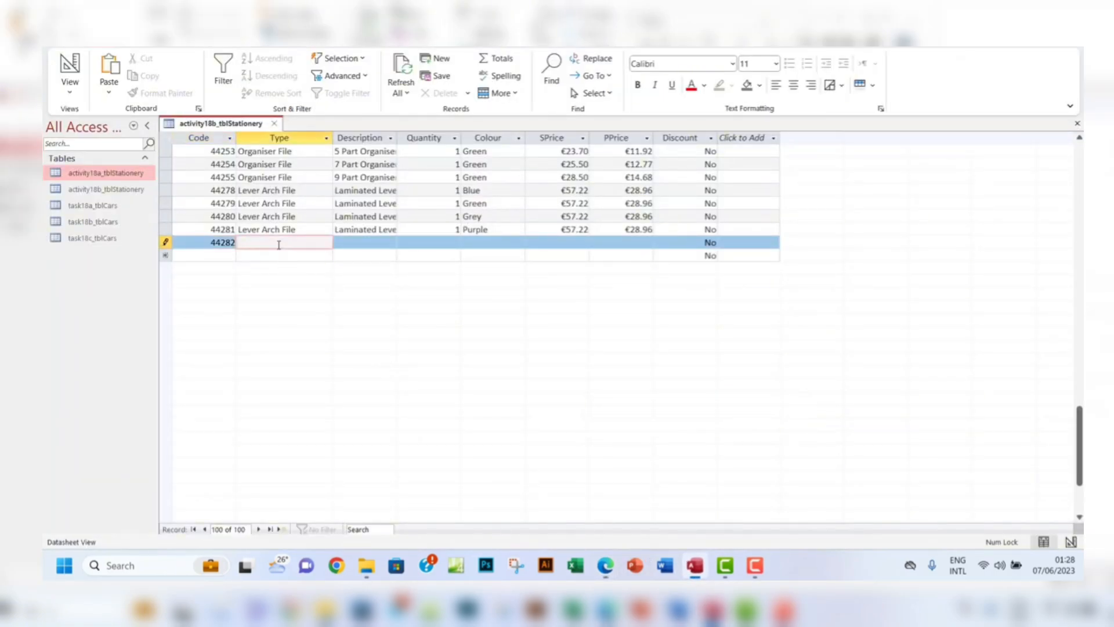
key("ctrl+v")
- Widen the Description column and select the description text of record 44281
left_click_drag(397, 138, 438, 137)
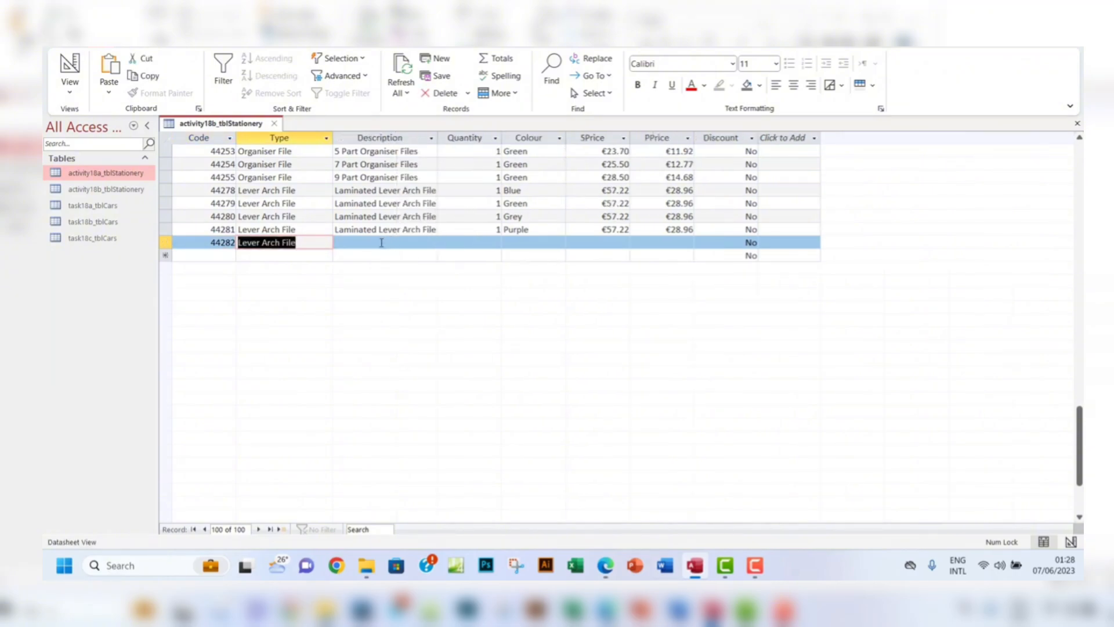
left_click(340, 229)
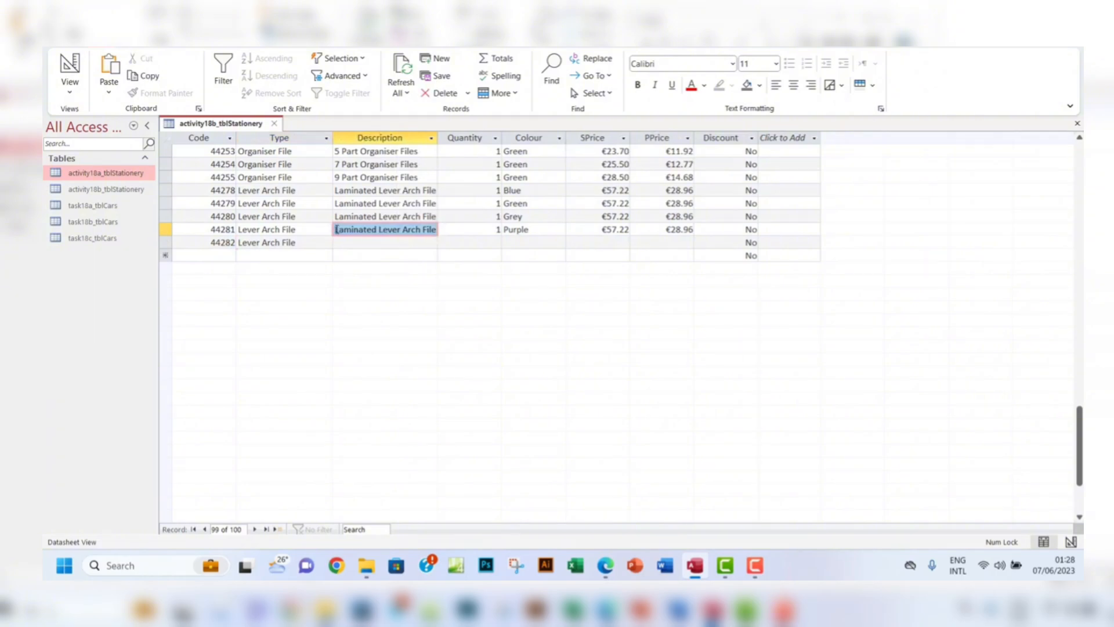
left_click_drag(335, 229, 441, 227)
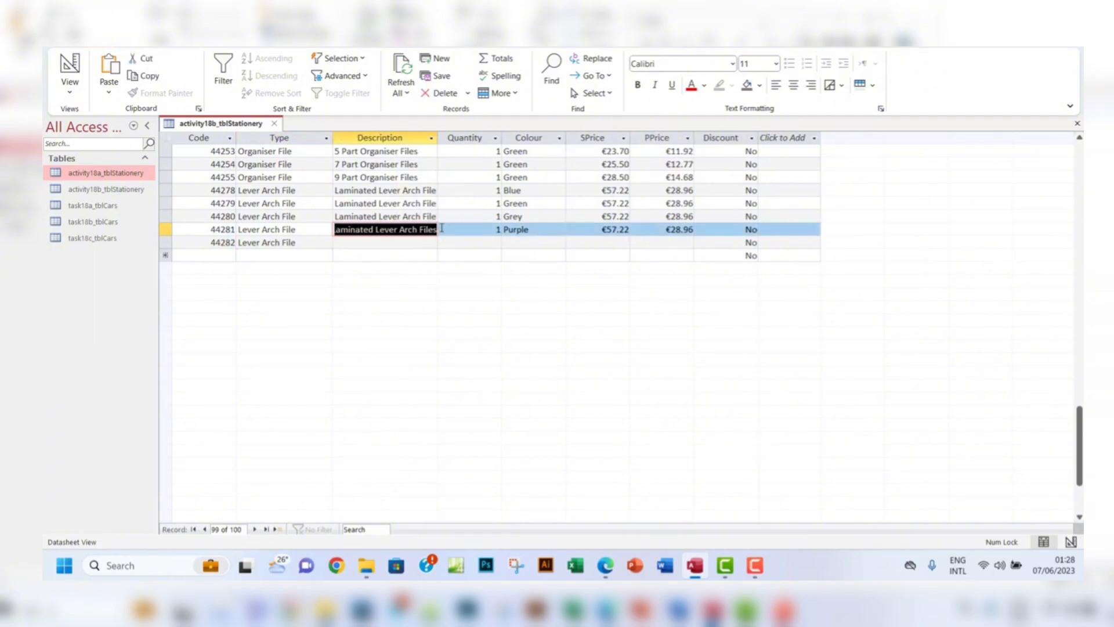
- Copy the code 44283 from the activity PDF in Edge into the Code field of a new record in Access
left_click(605, 571)
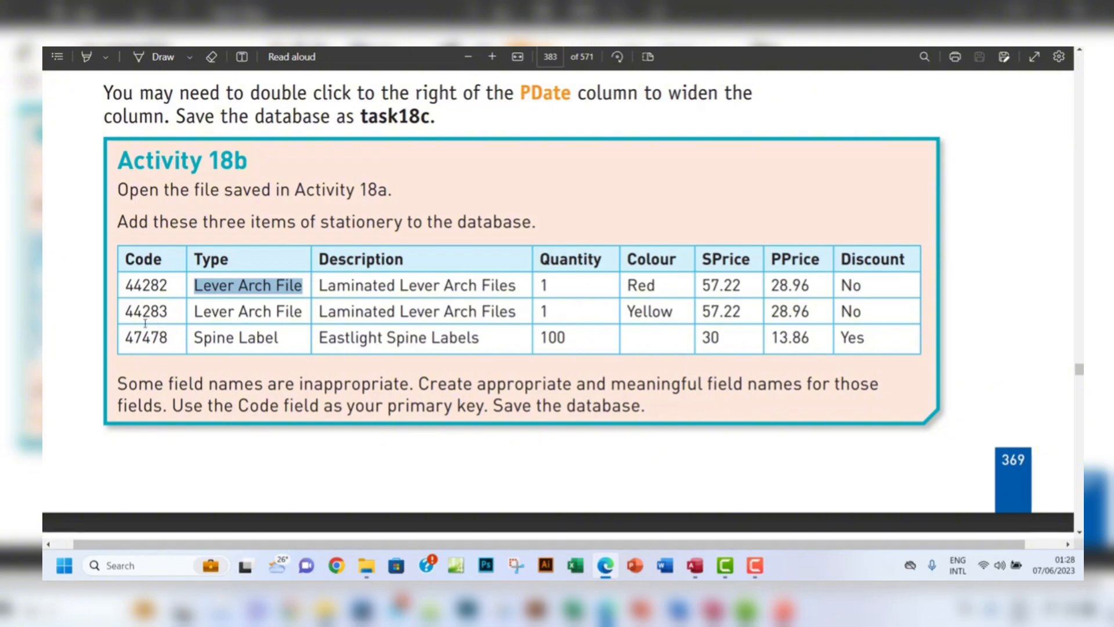
left_click_drag(124, 311, 169, 313)
key("ctrl+c")
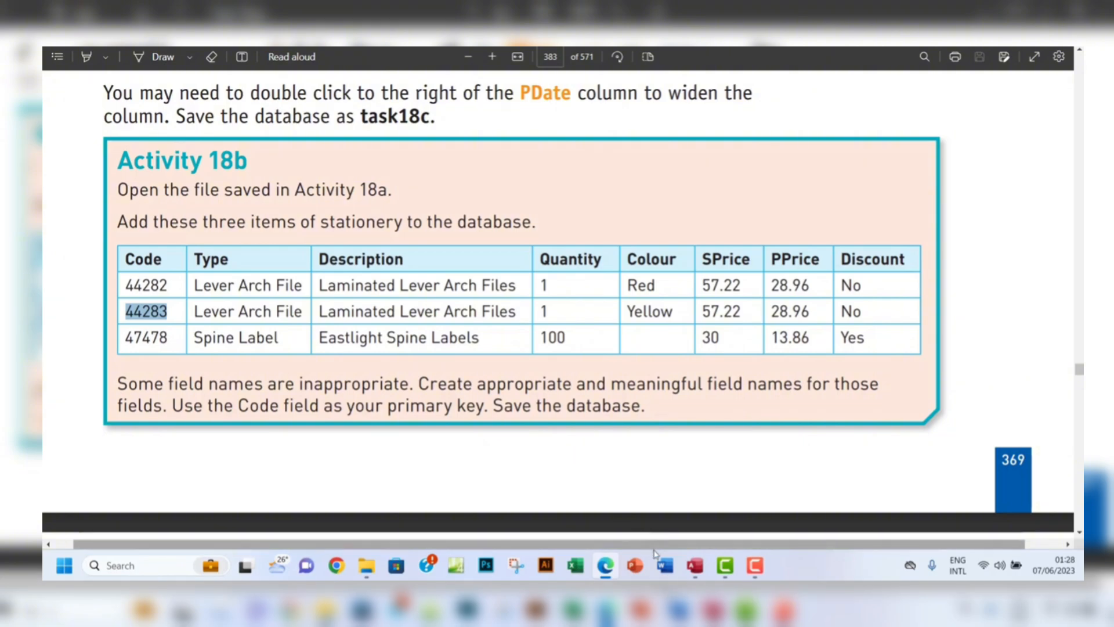
left_click(695, 565)
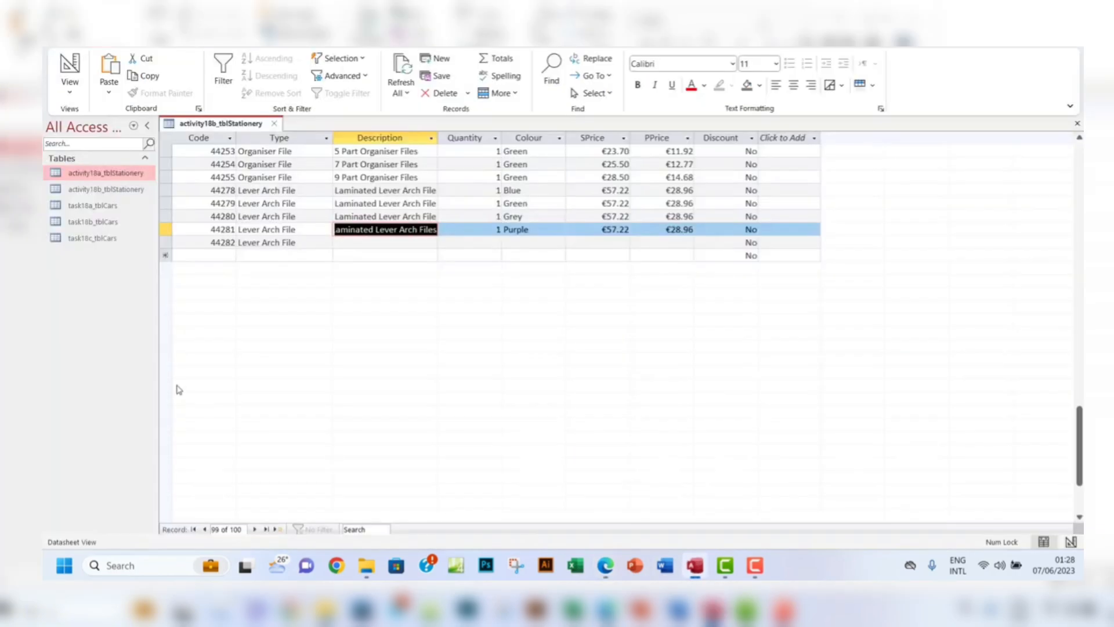
left_click(220, 255)
key("ctrl+v")
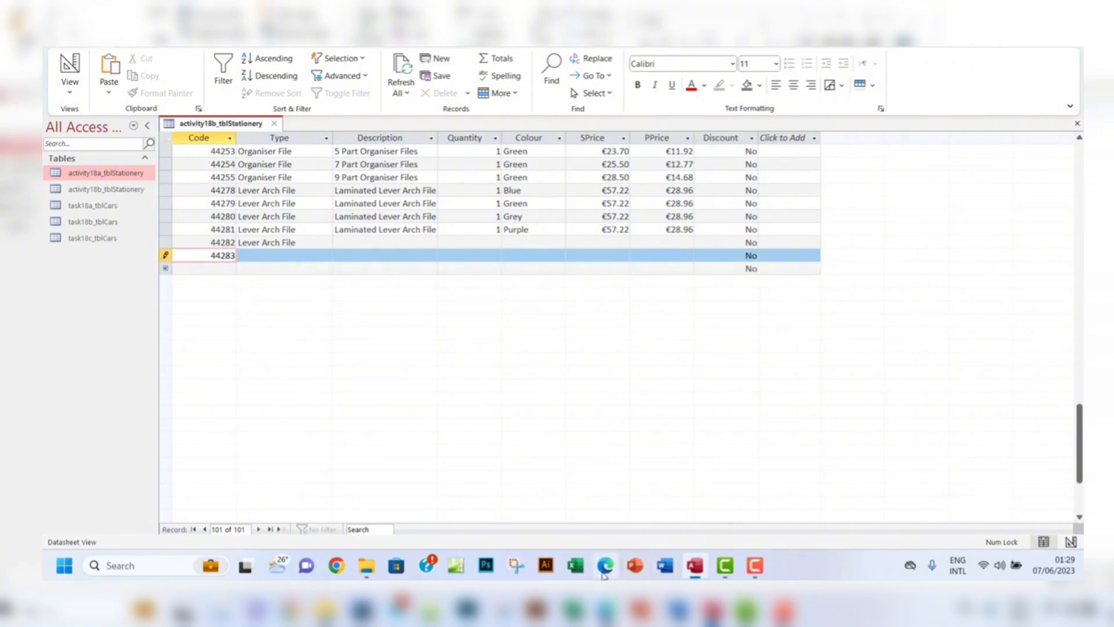
- Copy the code 47478 from the activity PDF in Edge into the Code field of another new record in Access
left_click(605, 565)
left_click_drag(129, 340, 170, 337)
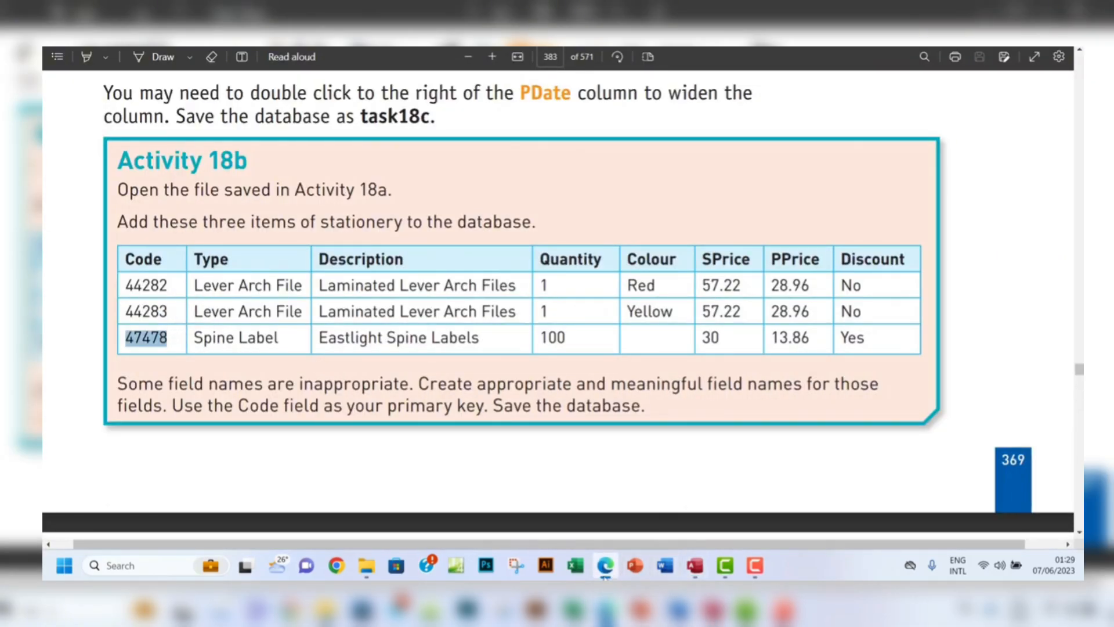
left_click(695, 565)
left_click(223, 268)
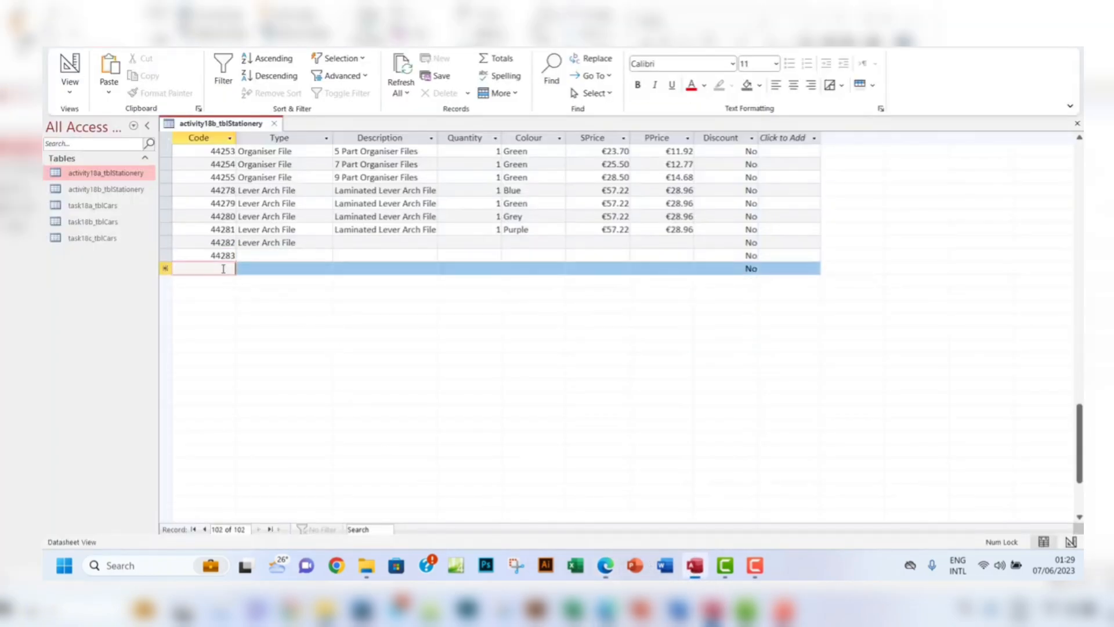
key("ctrl+v")
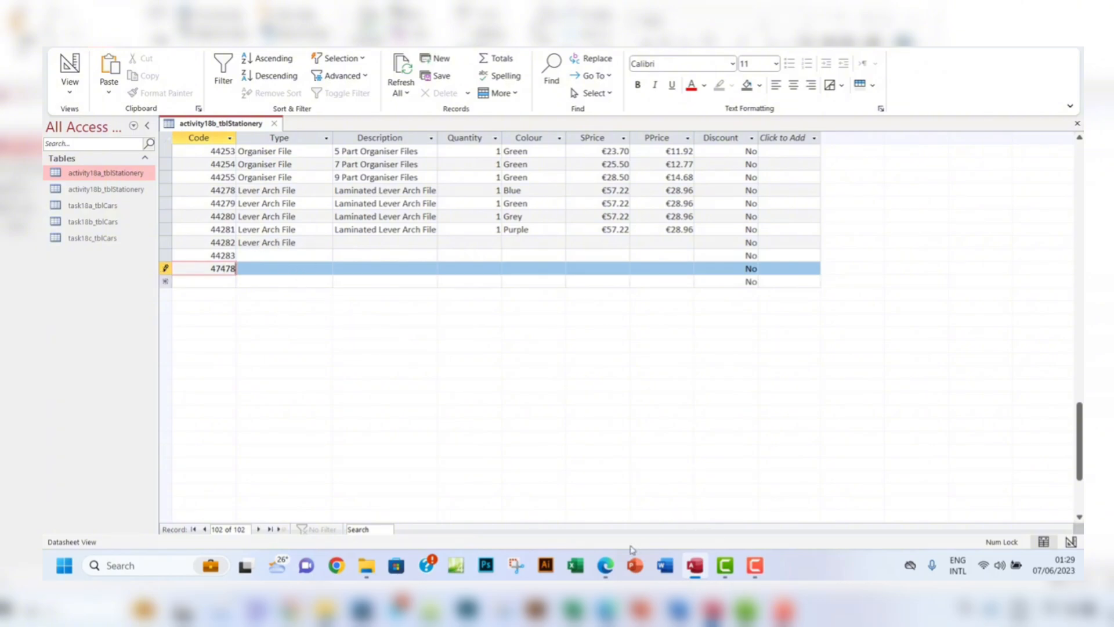
- Copy Lever Arch File from the activity PDF in Edge into the Type field of record 44283 in Access
left_click(605, 575)
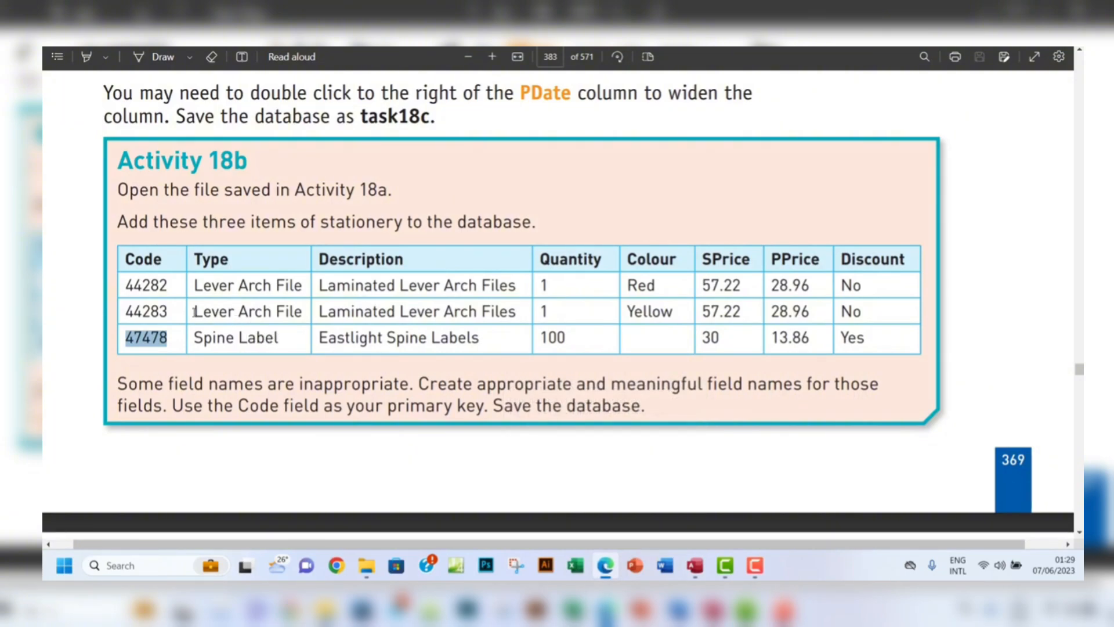
left_click_drag(193, 312, 307, 313)
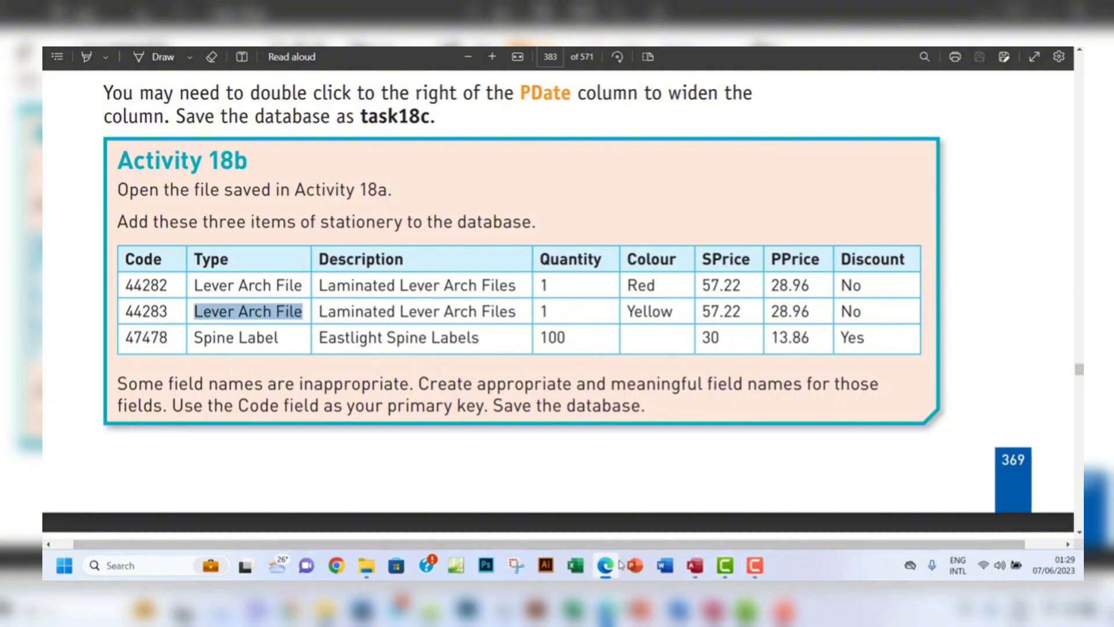
left_click(695, 566)
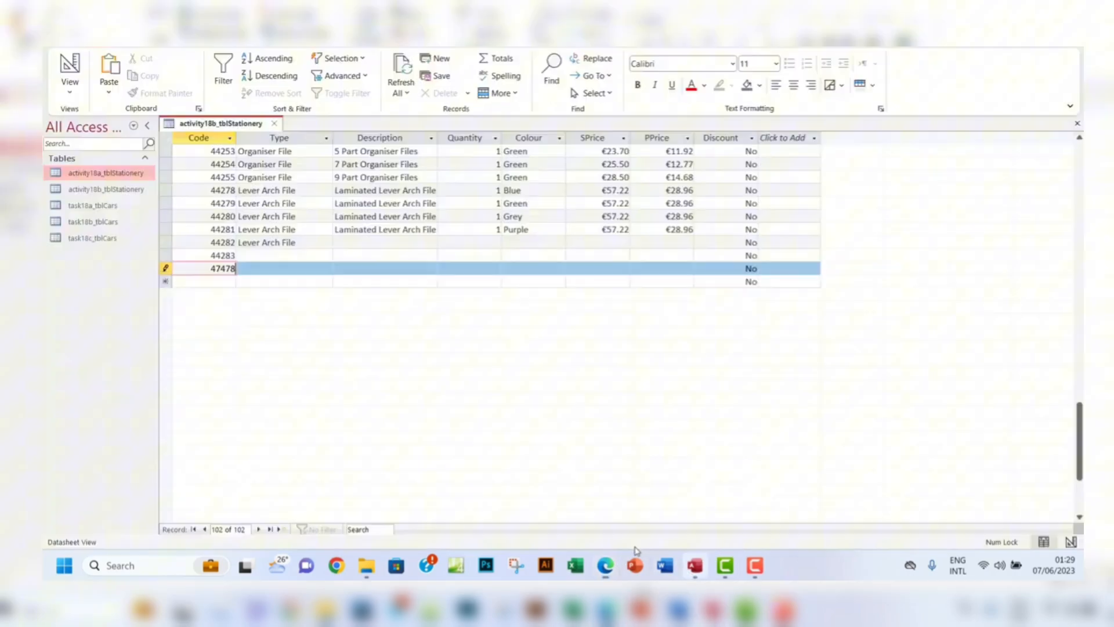
left_click(284, 258)
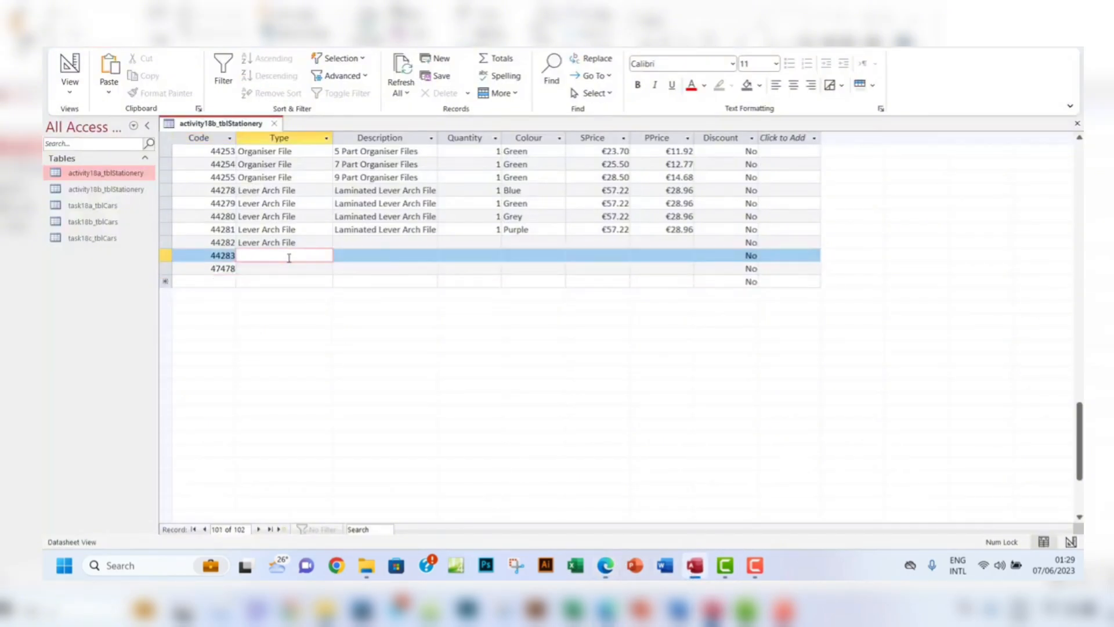
key("ctrl+v")
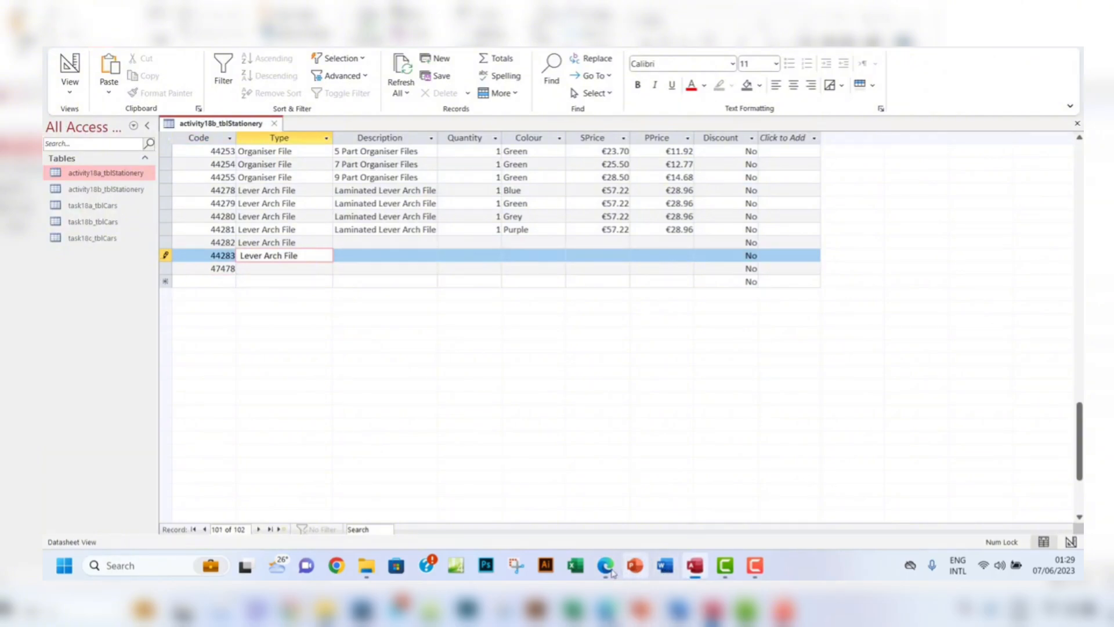
- Copy Spine Label from the activity PDF in Edge into the Type field of record 47478 in Access
left_click(612, 574)
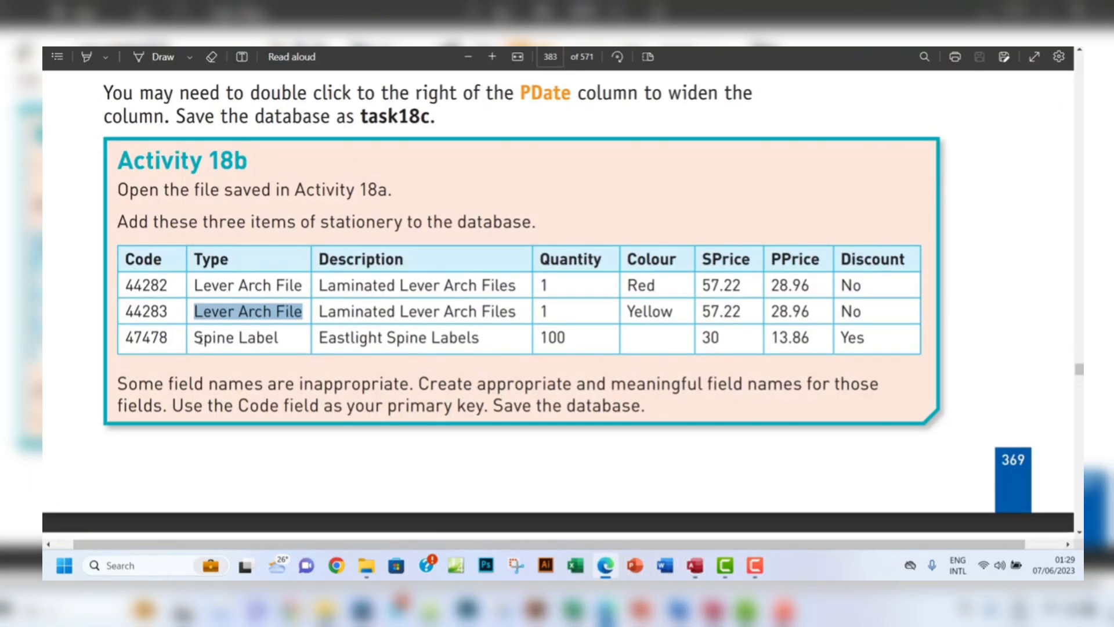
left_click_drag(198, 339, 284, 338)
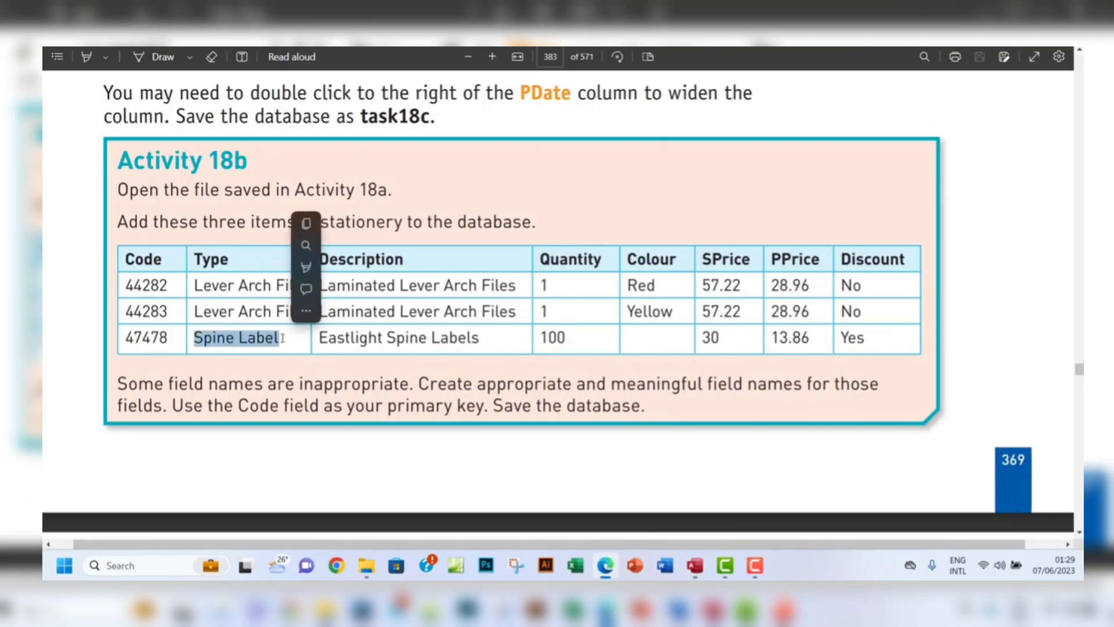
key("ctrl+c")
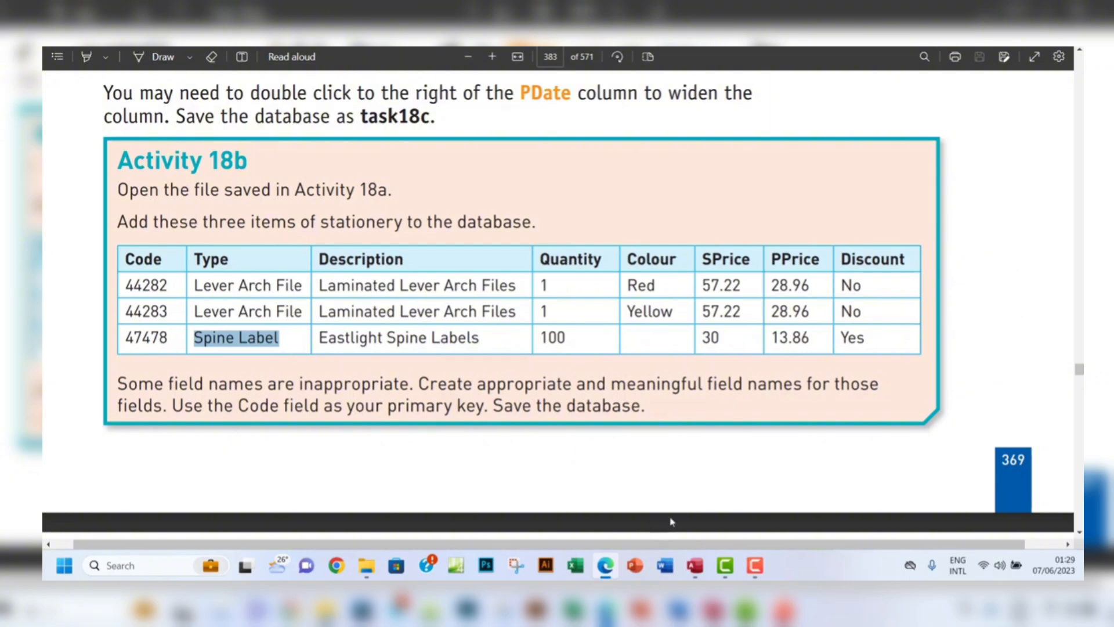
left_click(695, 566)
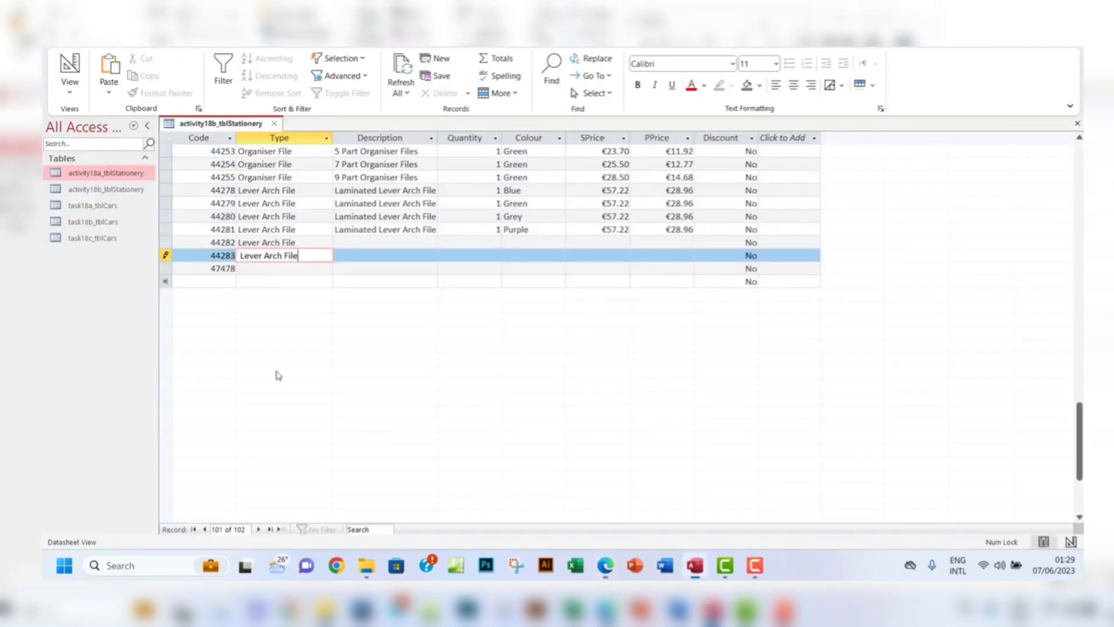
left_click(276, 268)
key("ctrl+v")
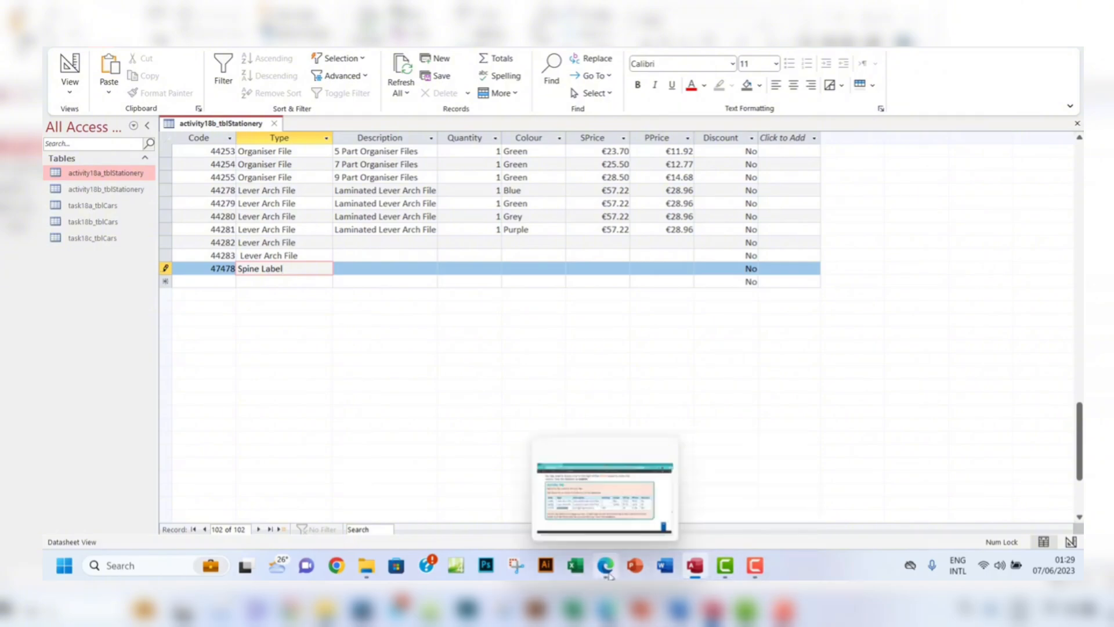
- Copy Laminated Lever Arch Files from the activity PDF in Edge into the Description fields of records 44282 and 44283 in Access
left_click(607, 571)
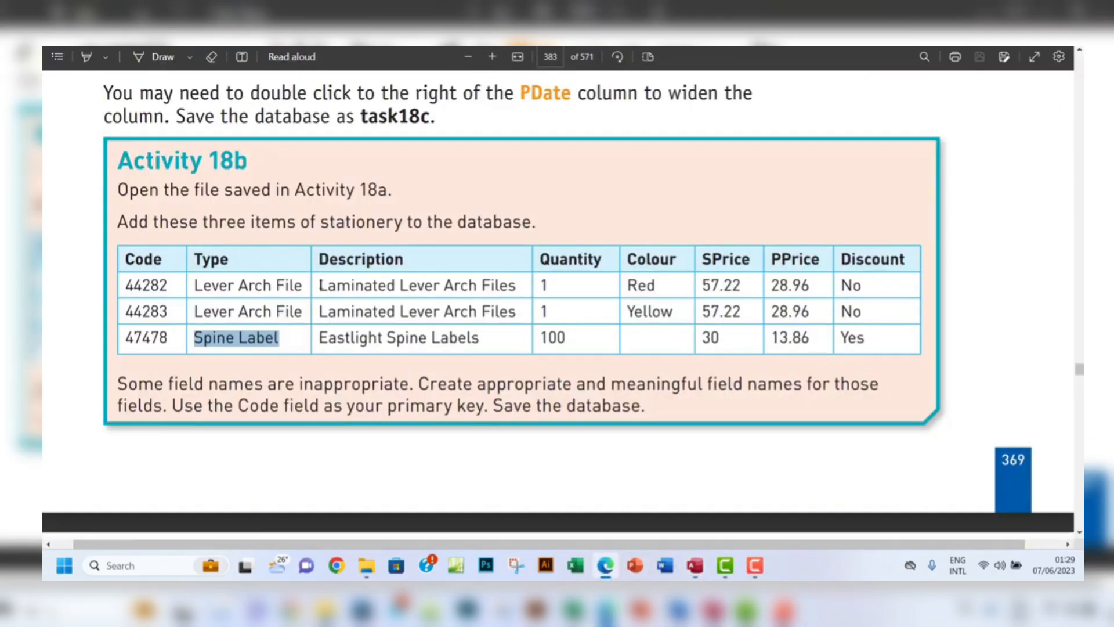
left_click_drag(318, 311, 529, 313)
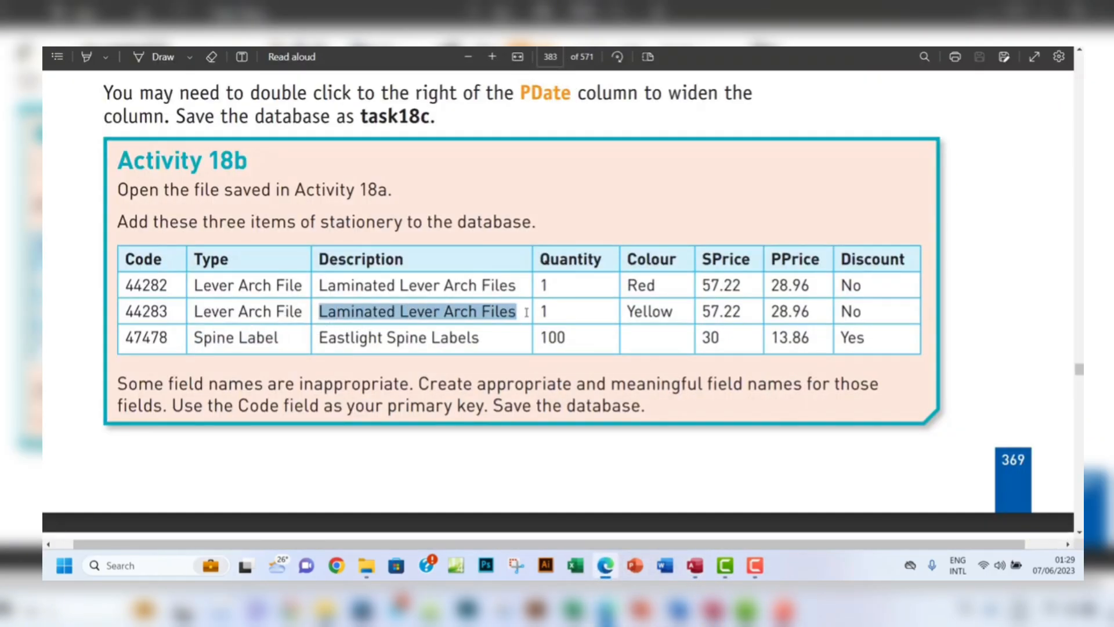
key("ctrl+c")
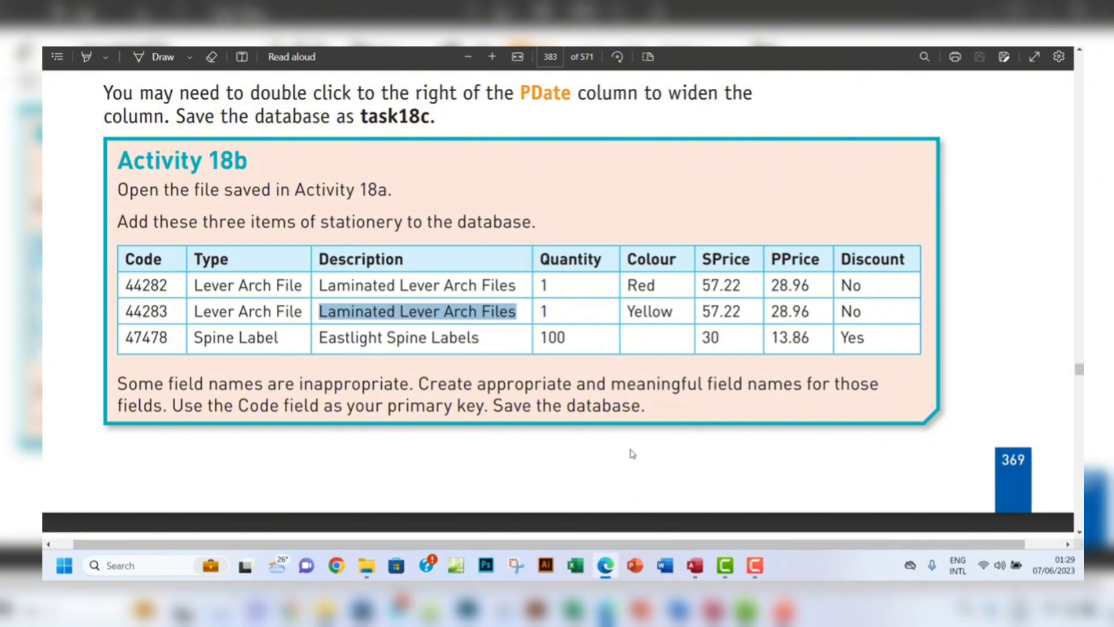
left_click(695, 565)
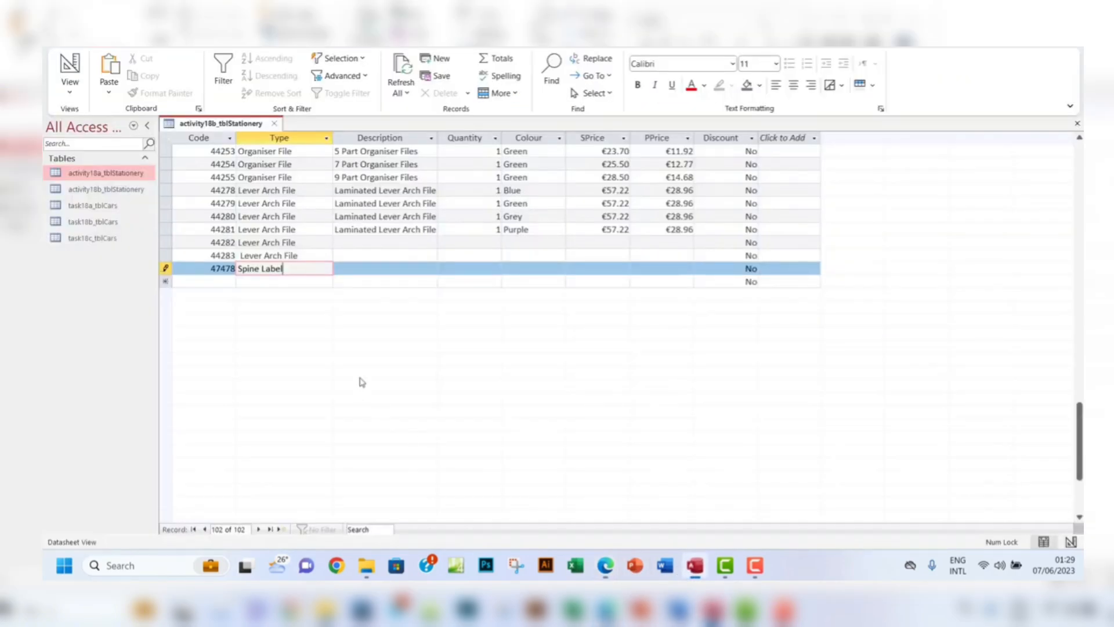
left_click(352, 245)
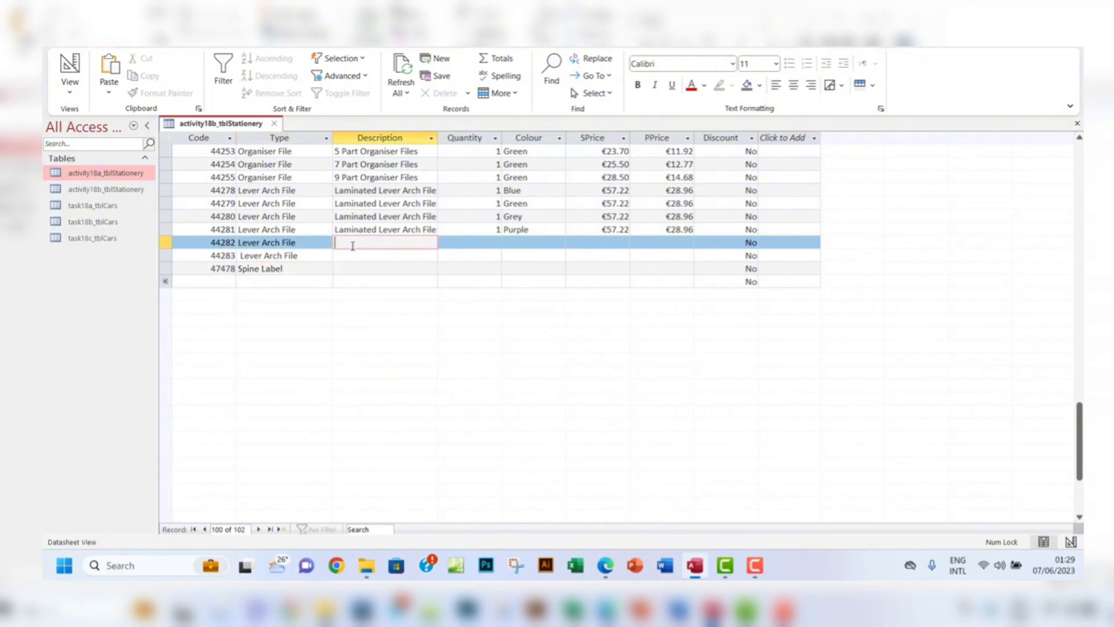
key("ctrl+v")
left_click(353, 254)
key("ctrl+v")
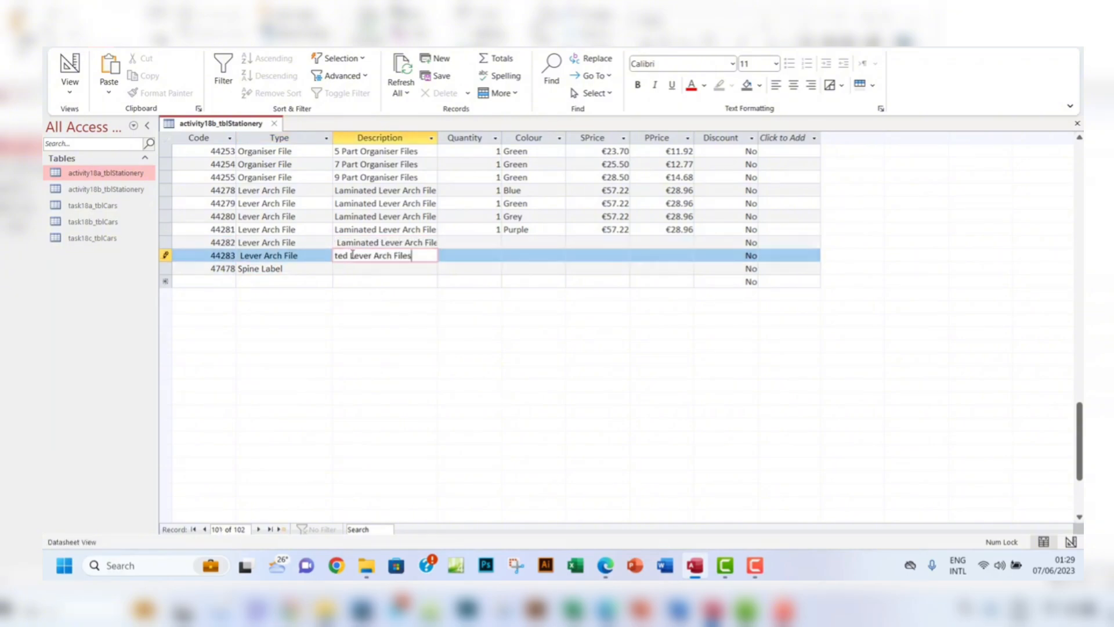
- Copy Eastlight Spine Labels from the activity PDF in Edge into the Description field of record 47478 in Access
left_click(617, 569)
left_click_drag(481, 339, 306, 342)
key("ctrl+c")
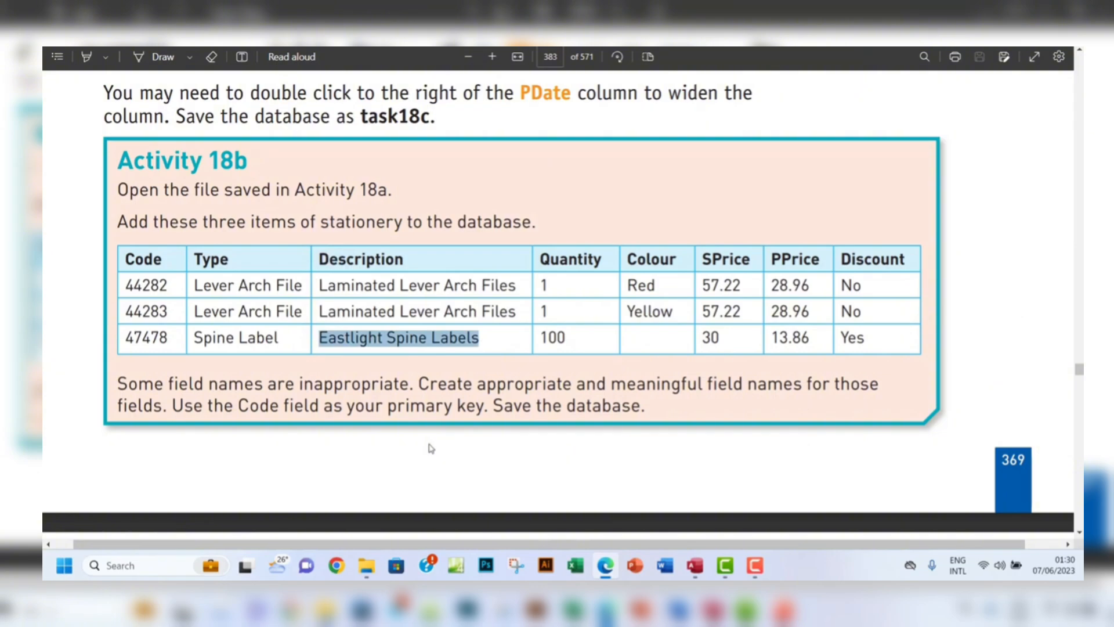
left_click(695, 564)
left_click(367, 269)
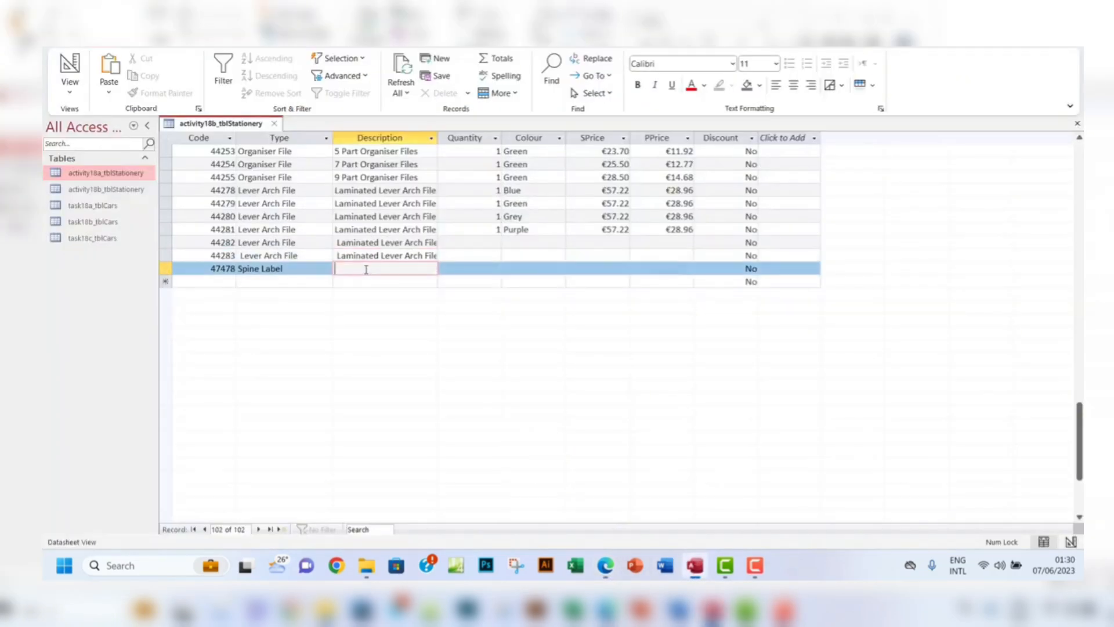
key("ctrl+v")
- Check the quantities in the activity PDF in Edge and enter Quantity 1 for records 44282 and 44283 and 100 for 47478 in Access
left_click(476, 244)
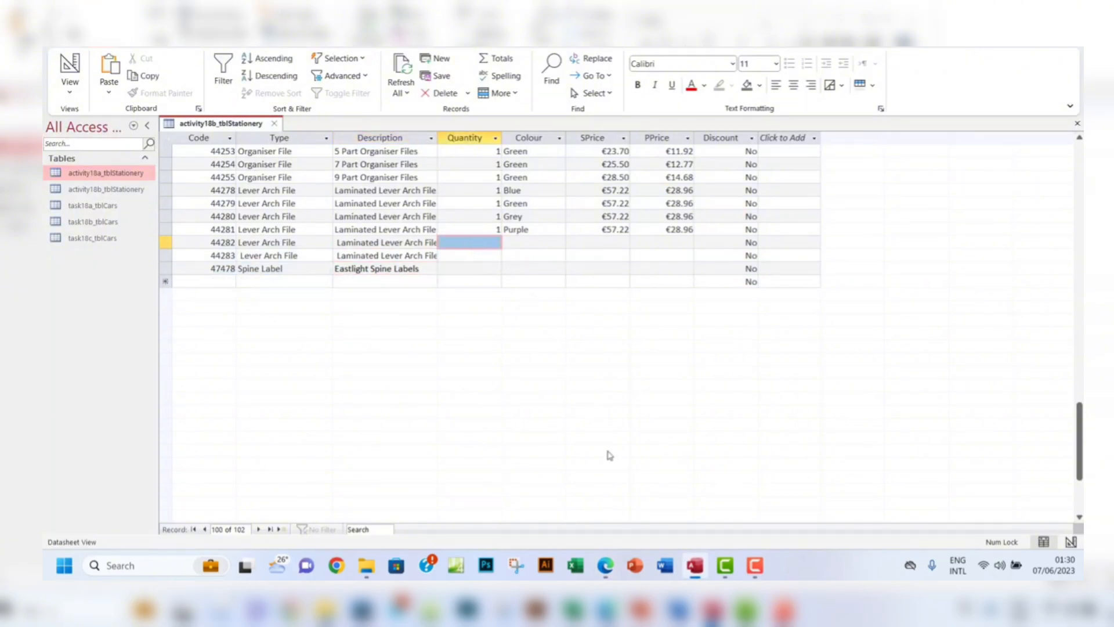
left_click(605, 567)
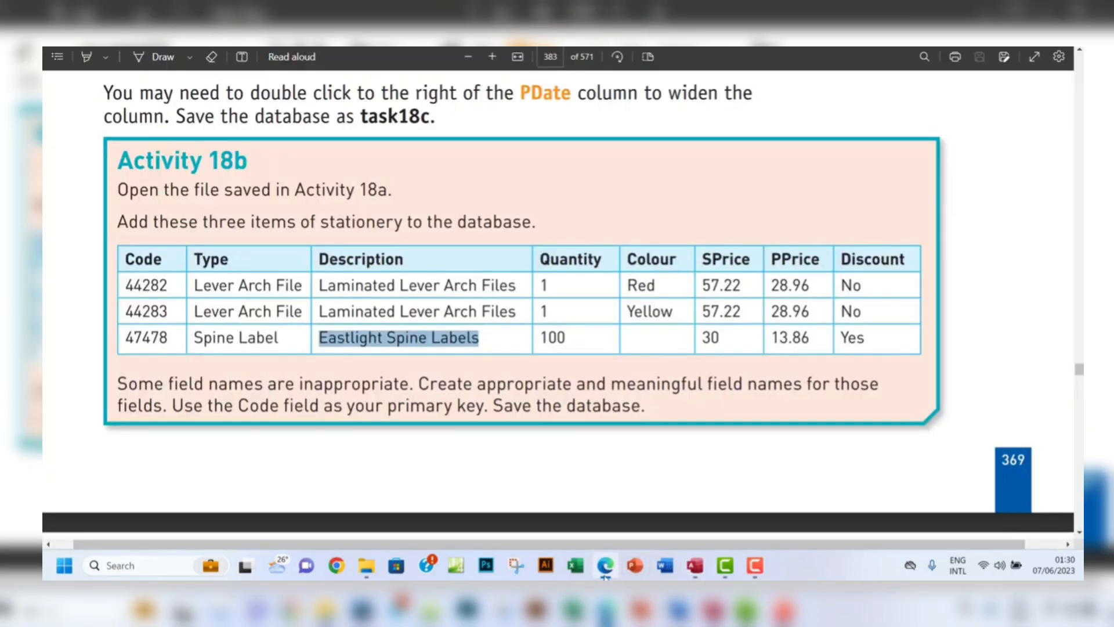
left_click(605, 567)
left_click(478, 243)
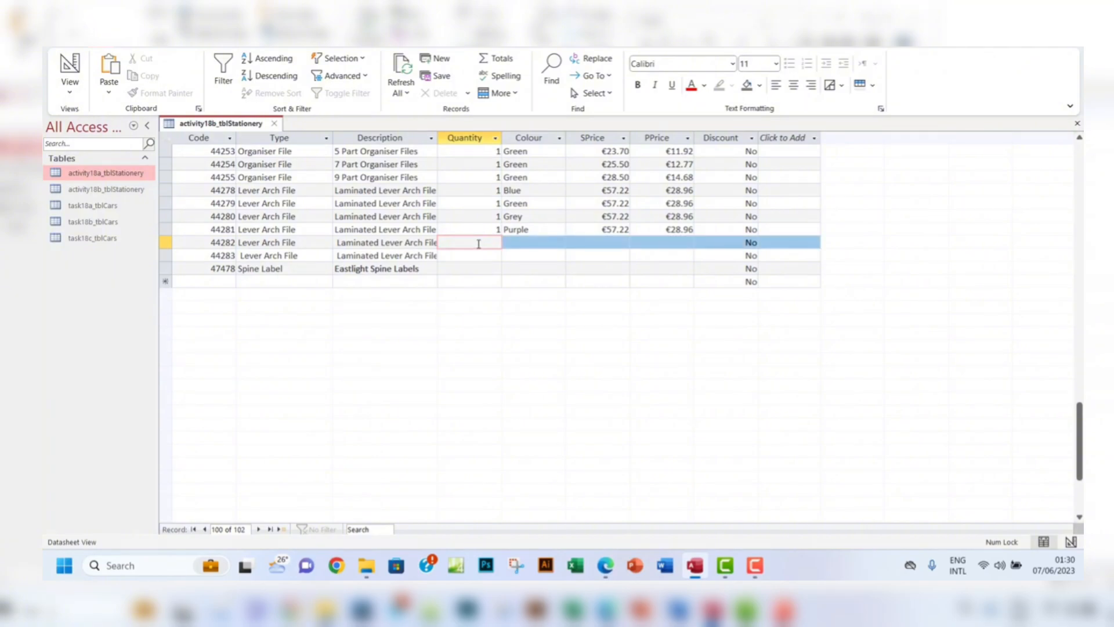
type("1")
left_click(482, 256)
type("1")
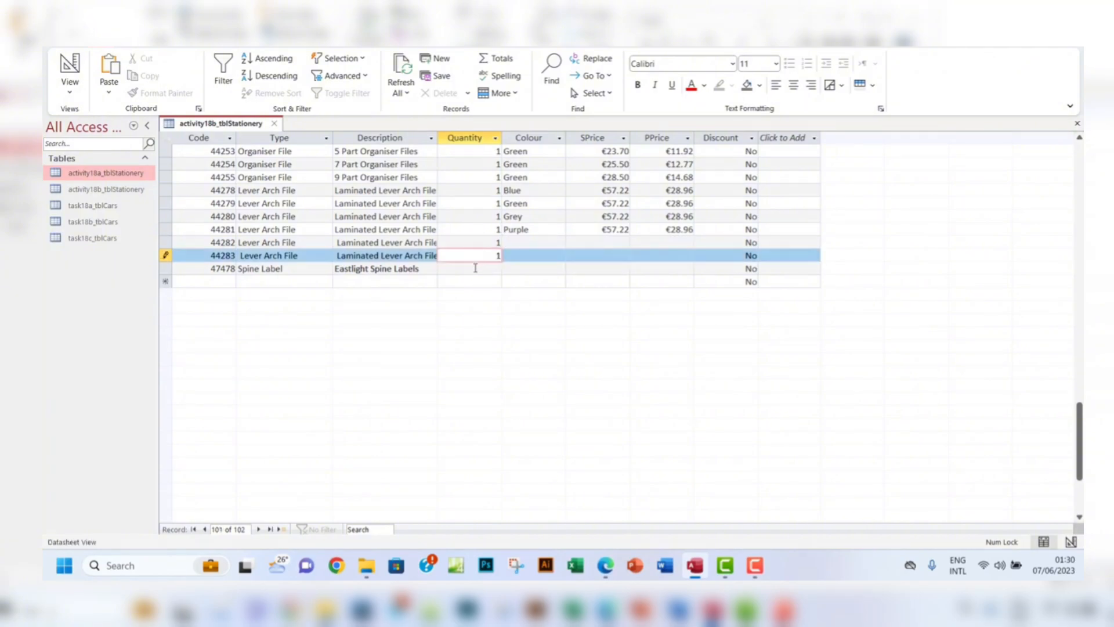
left_click(475, 268)
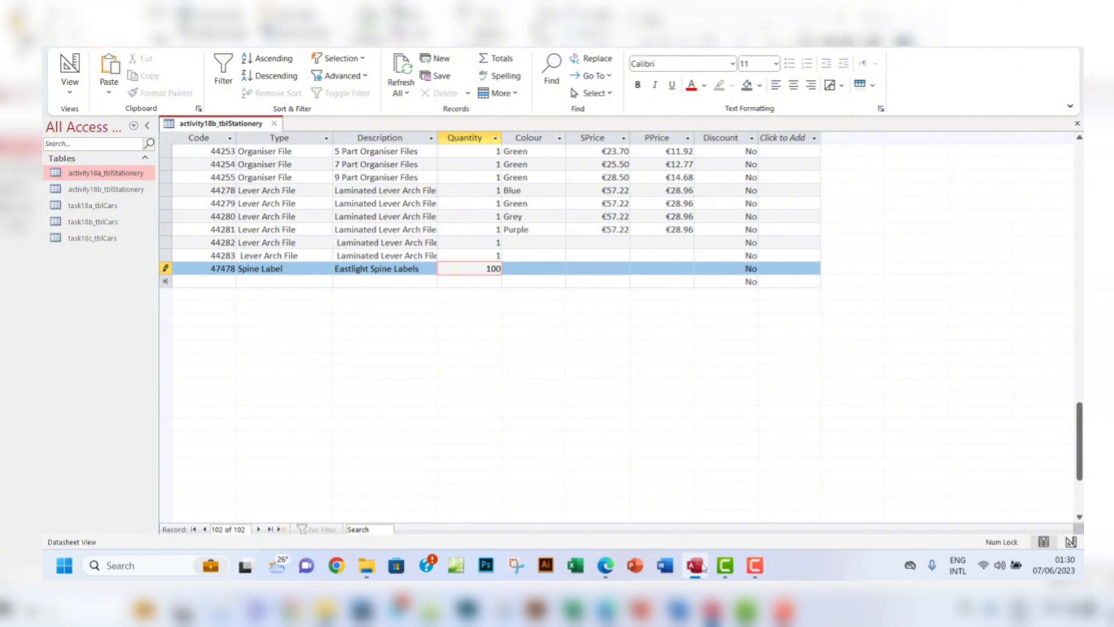
- Check the colours in the activity PDF in Edge and enter Colour Red for record 44282 and Yellow for 44283 in Access
left_click(605, 566)
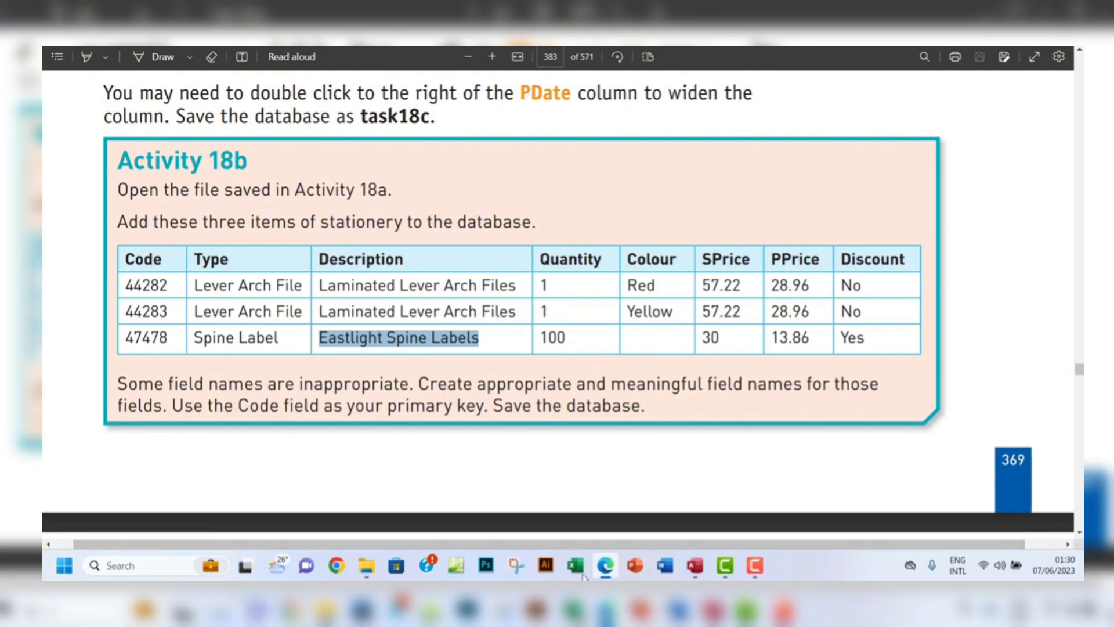
left_click(695, 566)
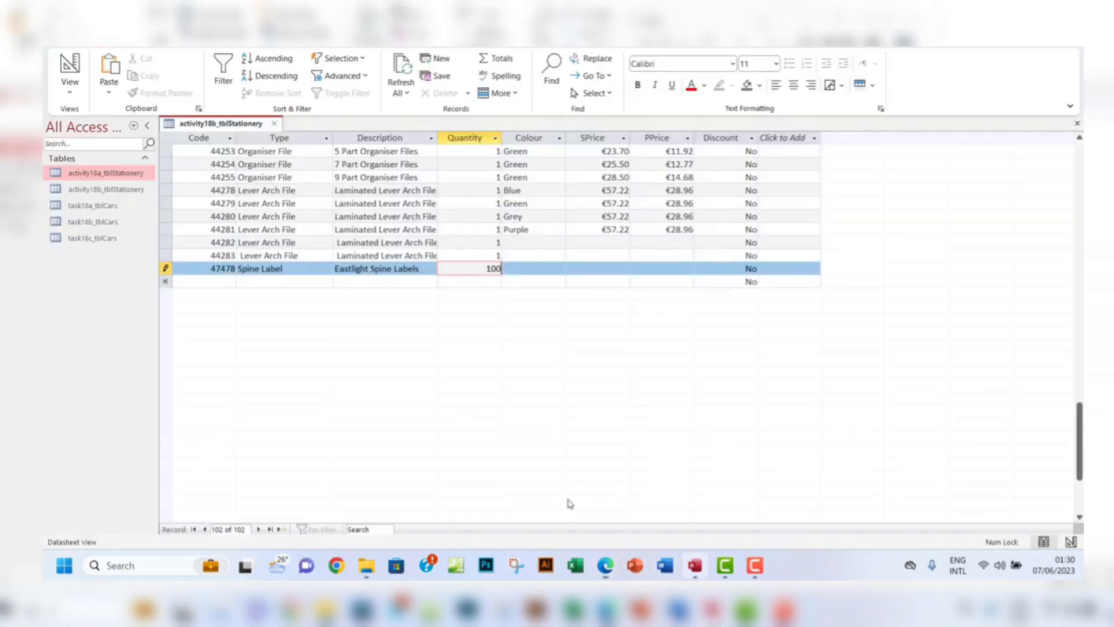
left_click(536, 246)
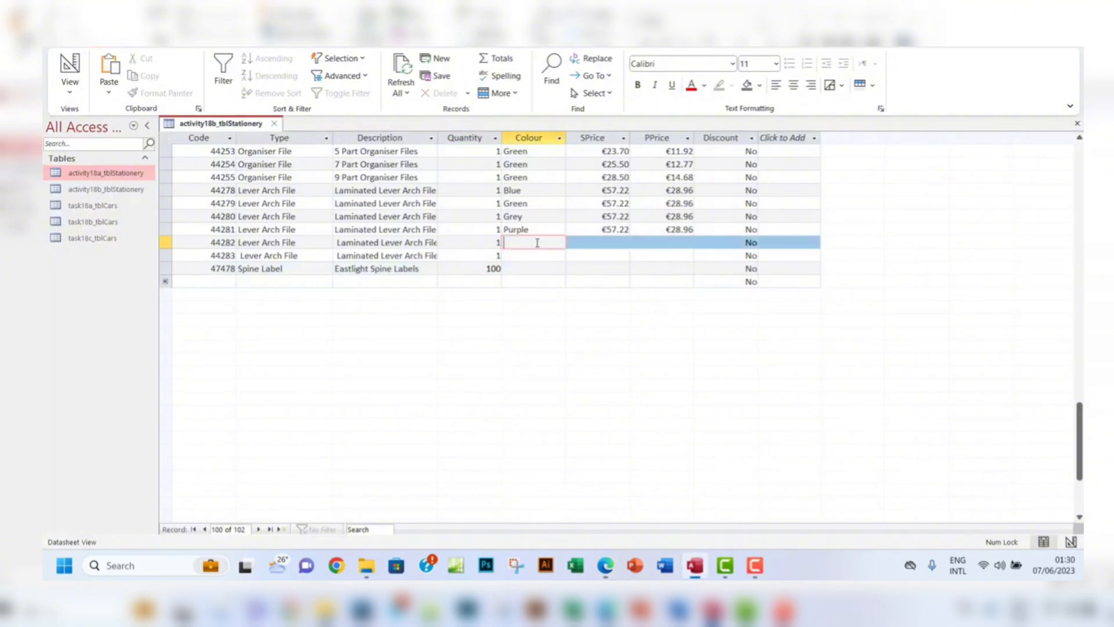
type("I")
key("Tab")
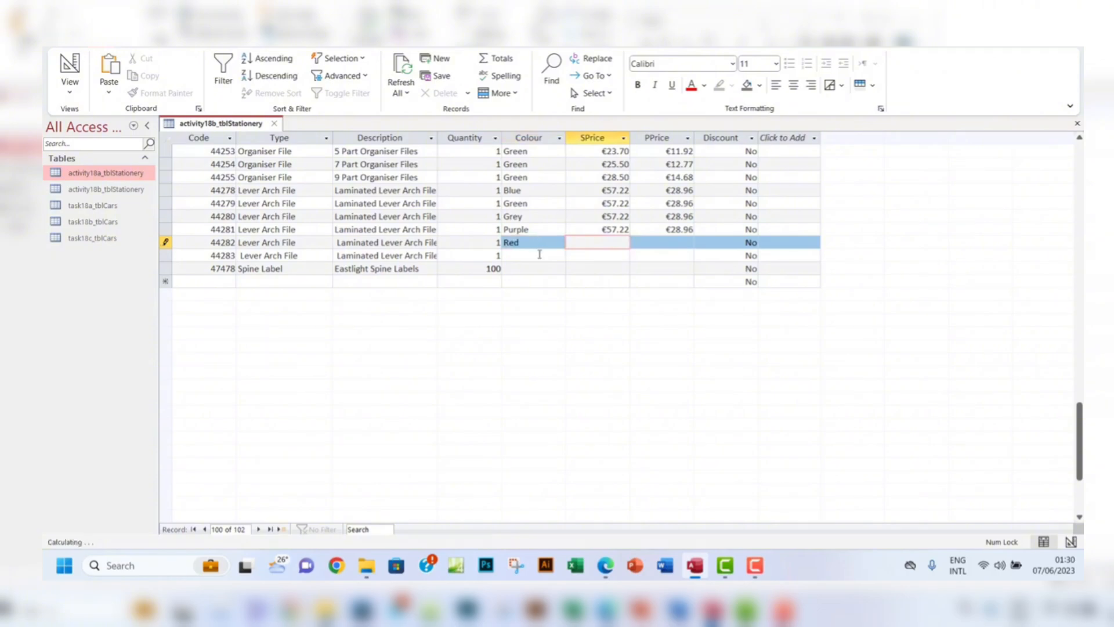
left_click(539, 255)
type("Yell")
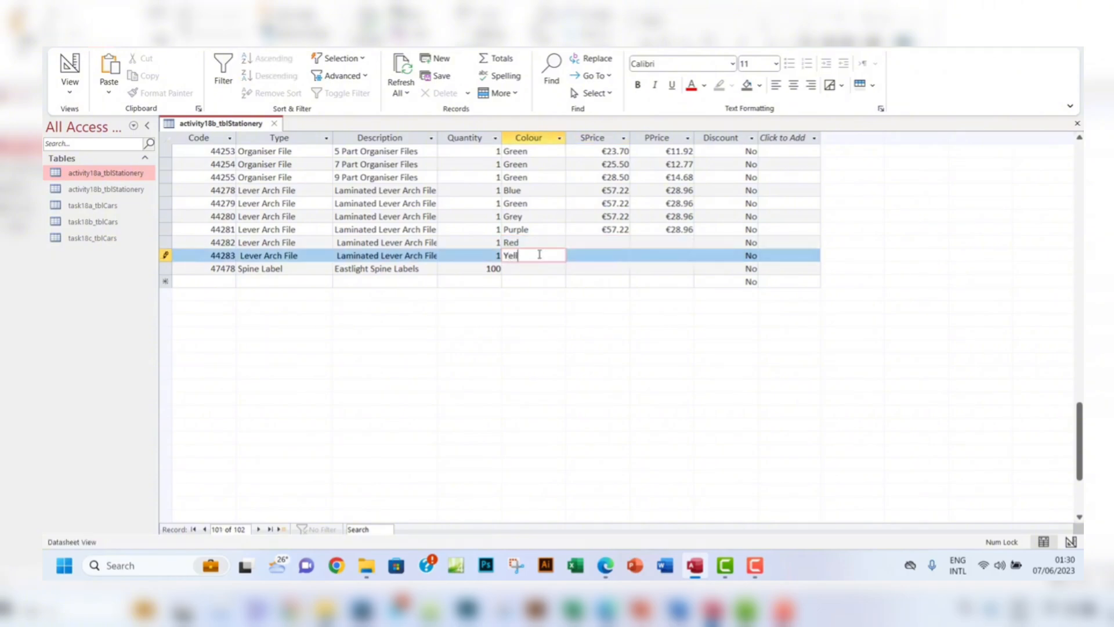
type("ow")
- Copy the selling price 57.22 from the activity PDF in Edge into the SPrice fields of records 44282 and 44283 in Access
left_click(606, 566)
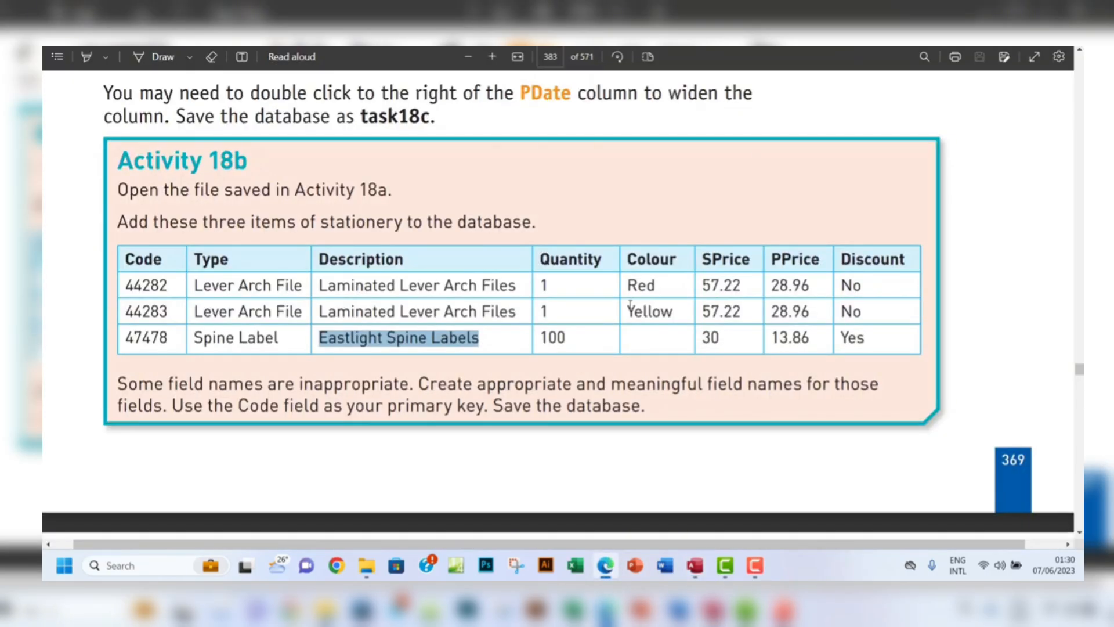
double_click(725, 285)
key("ctrl+c")
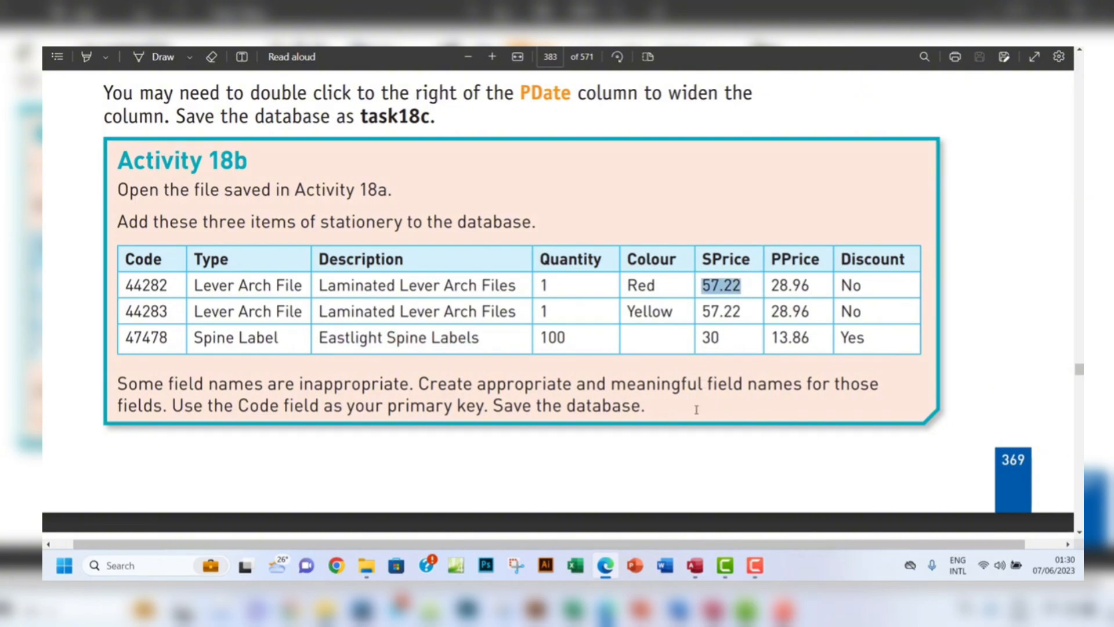
left_click(695, 566)
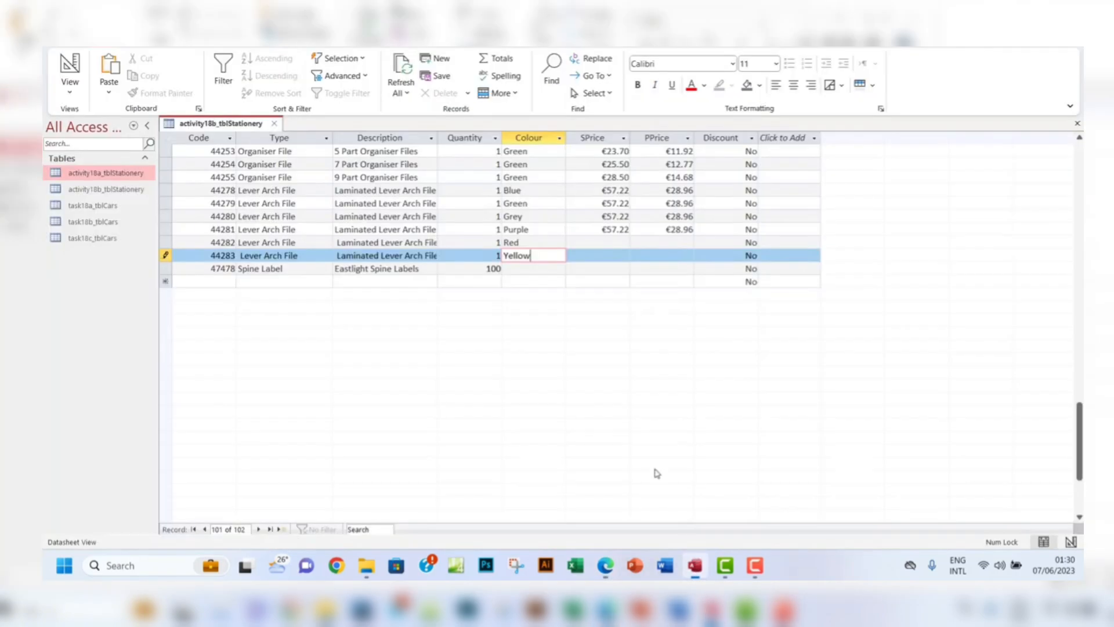
left_click(599, 241)
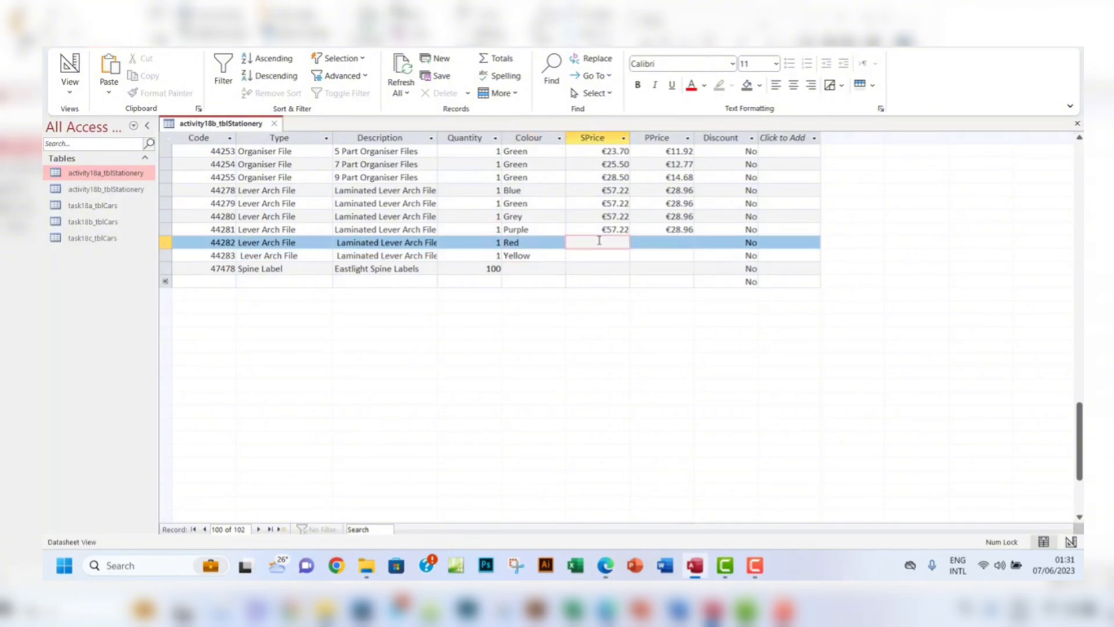
key("ctrl+v")
left_click(595, 256)
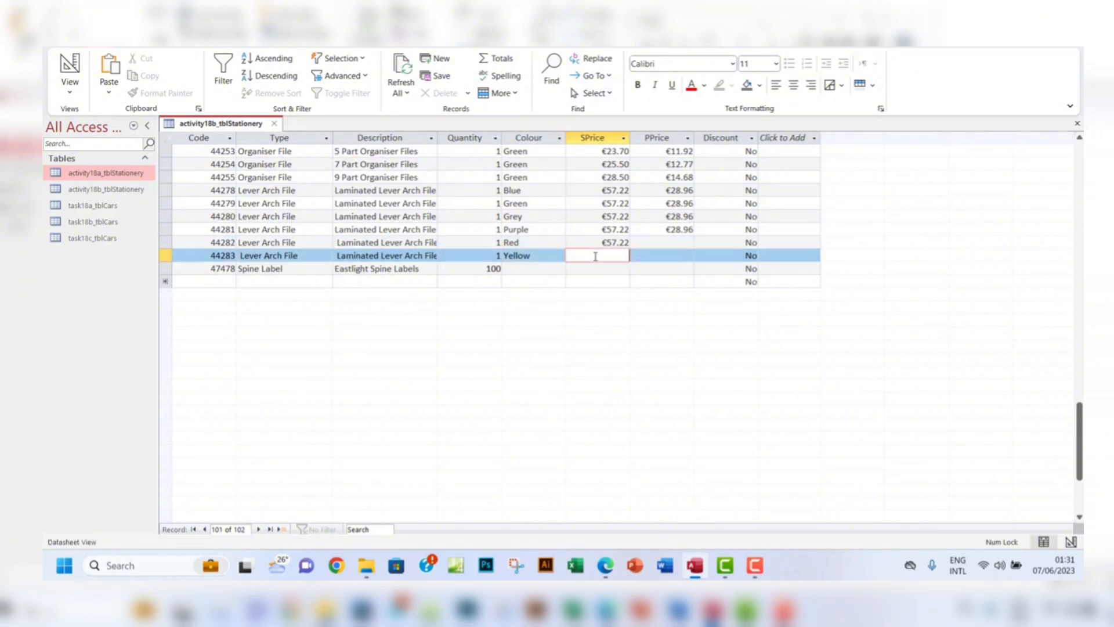
key("ctrl+v")
- Check the Spine Label's SPrice in the activity PDF in Edge and enter 30 for record 47478 in Access
left_click(613, 570)
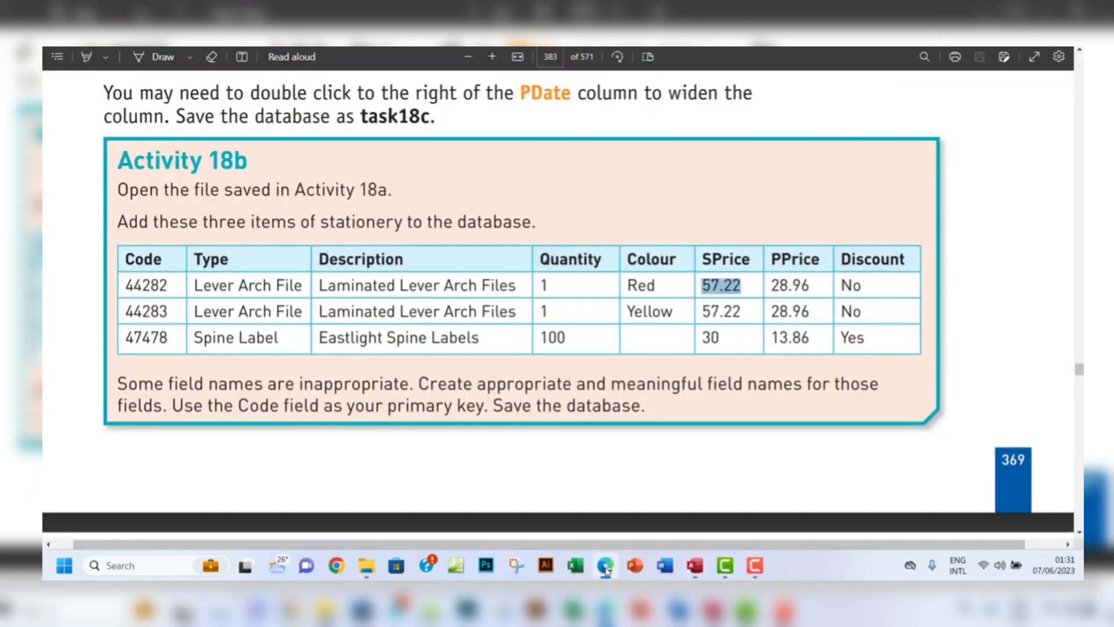
left_click(607, 569)
left_click(605, 269)
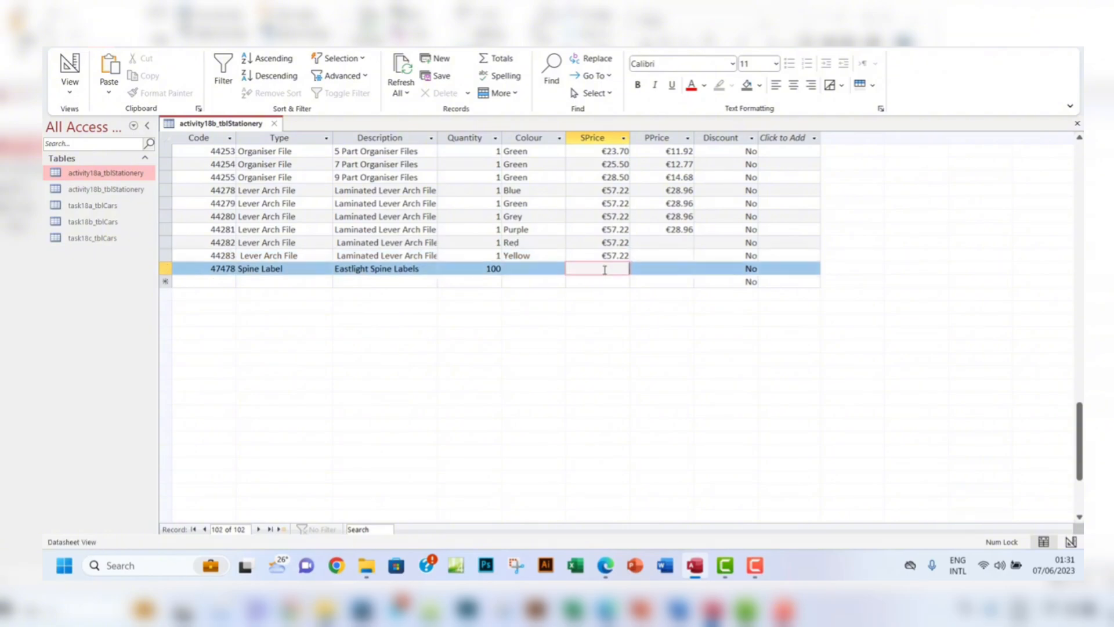
type("30")
- Copy 28.96 from the activity PDF in Edge into the PPrice fields of records 44282 and 44283 in Access
left_click(670, 243)
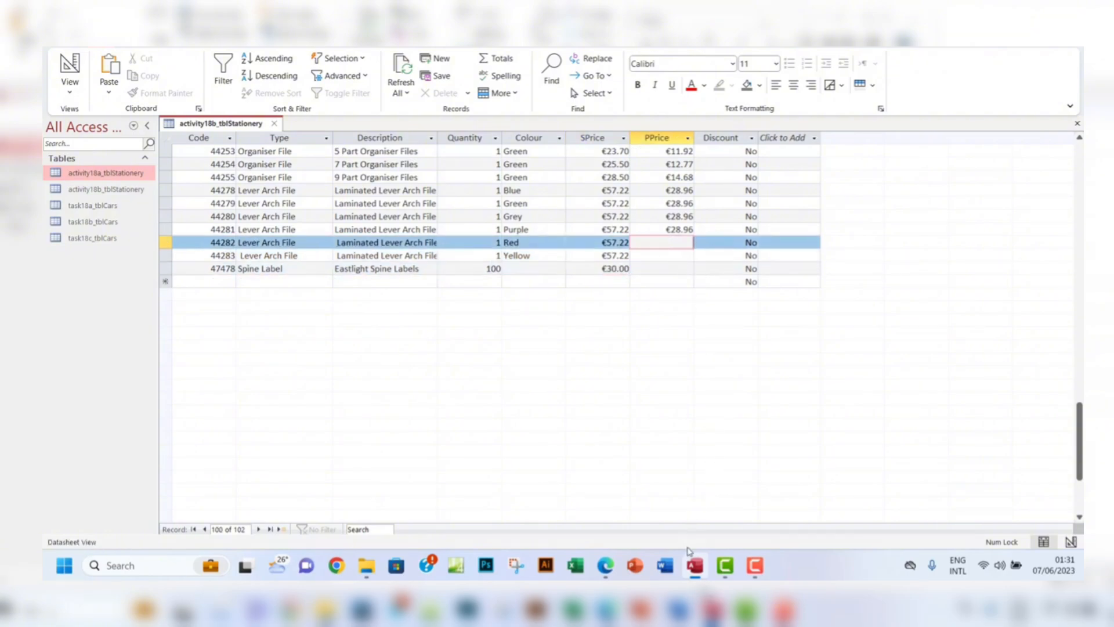
left_click(607, 567)
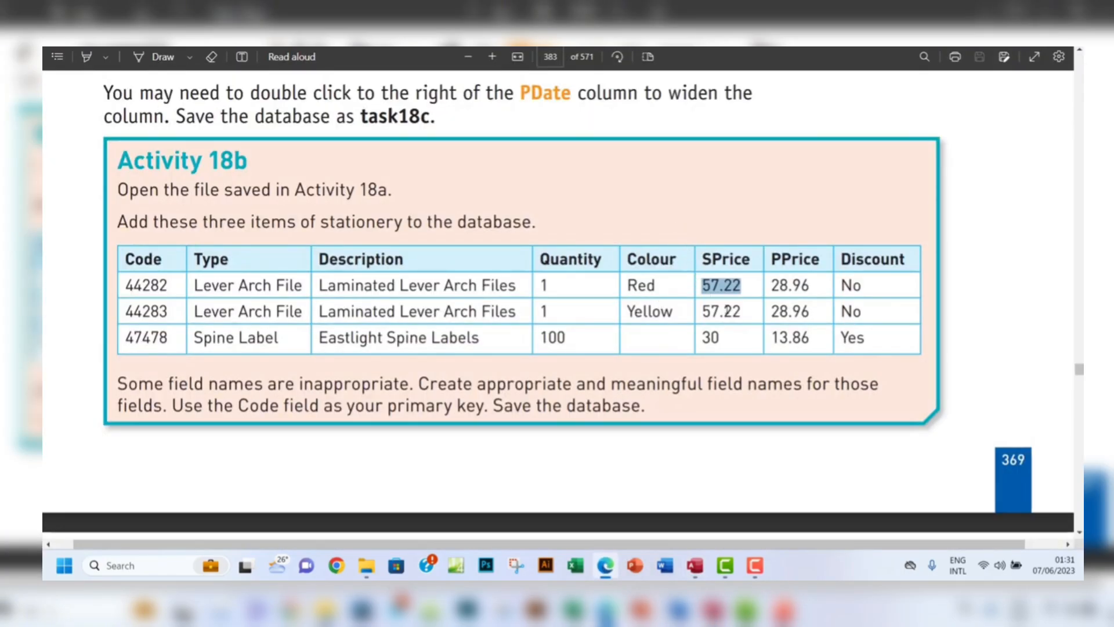
left_click_drag(773, 286, 811, 286)
key("ctrl+c")
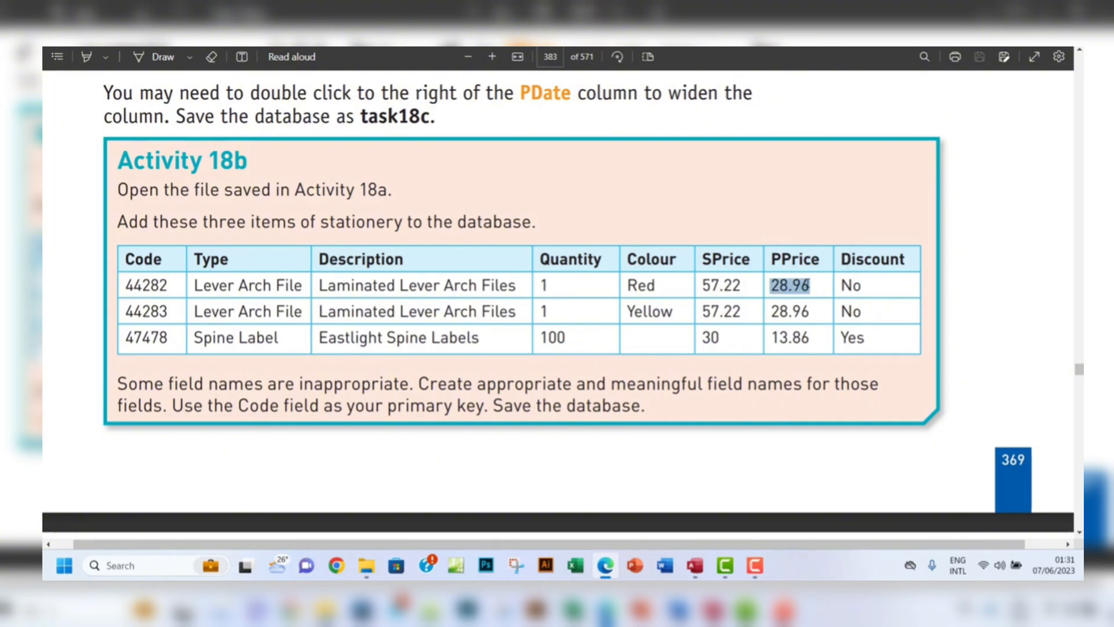
left_click(706, 571)
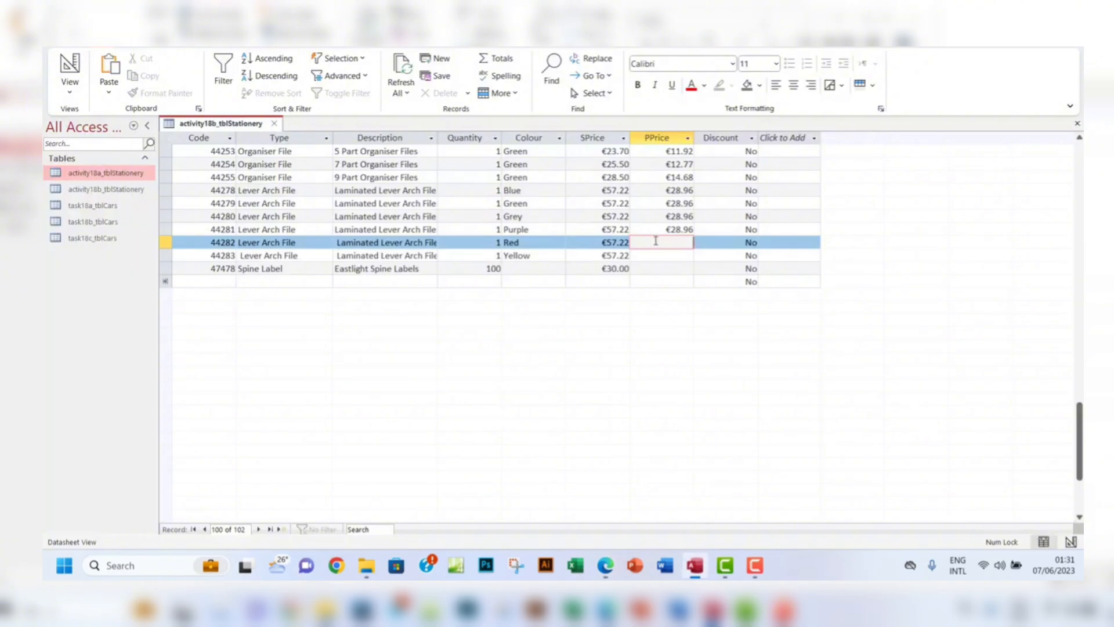
key("ctrl+v")
left_click(678, 256)
key("ctrl+v")
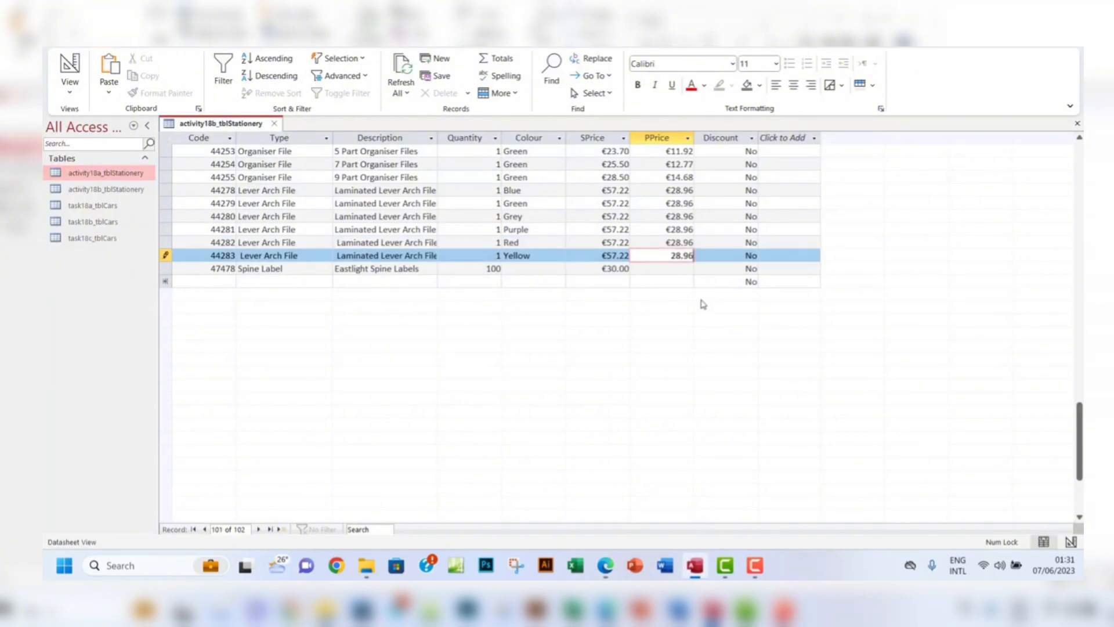
- Check the Spine Label's PPrice in the activity PDF in Edge and enter 13.86 for record 47478 in Access
left_click(666, 271)
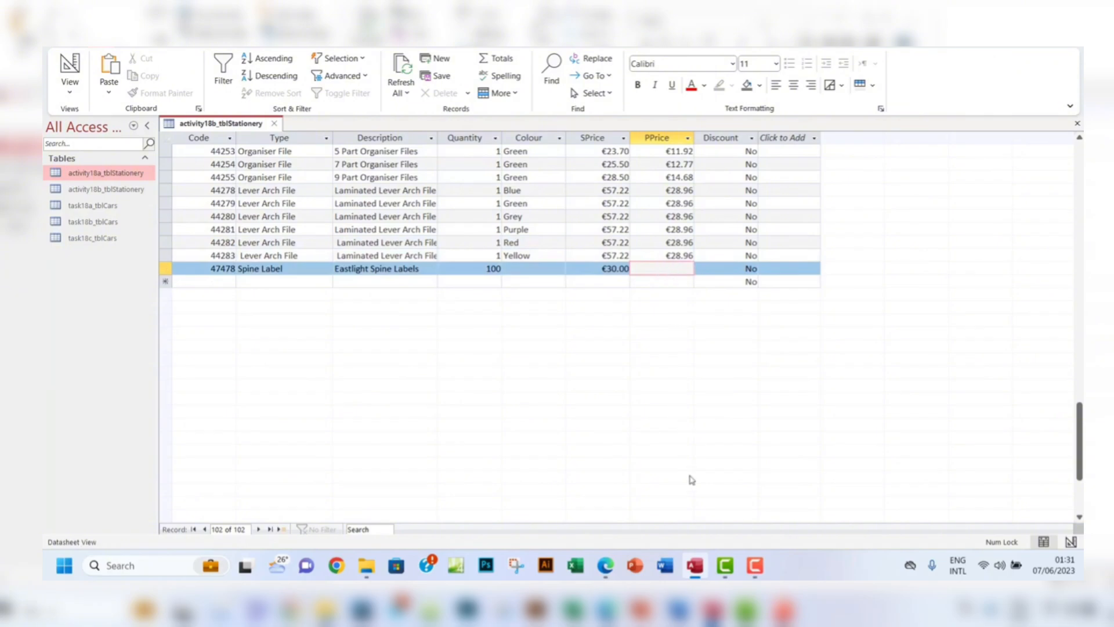
left_click(606, 566)
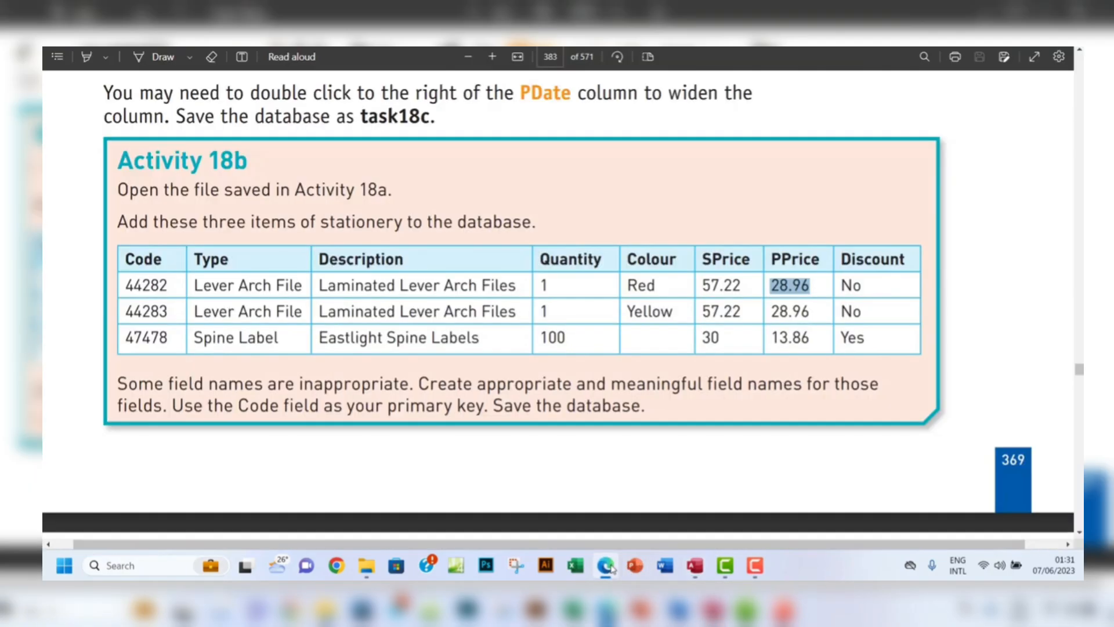
left_click(606, 566)
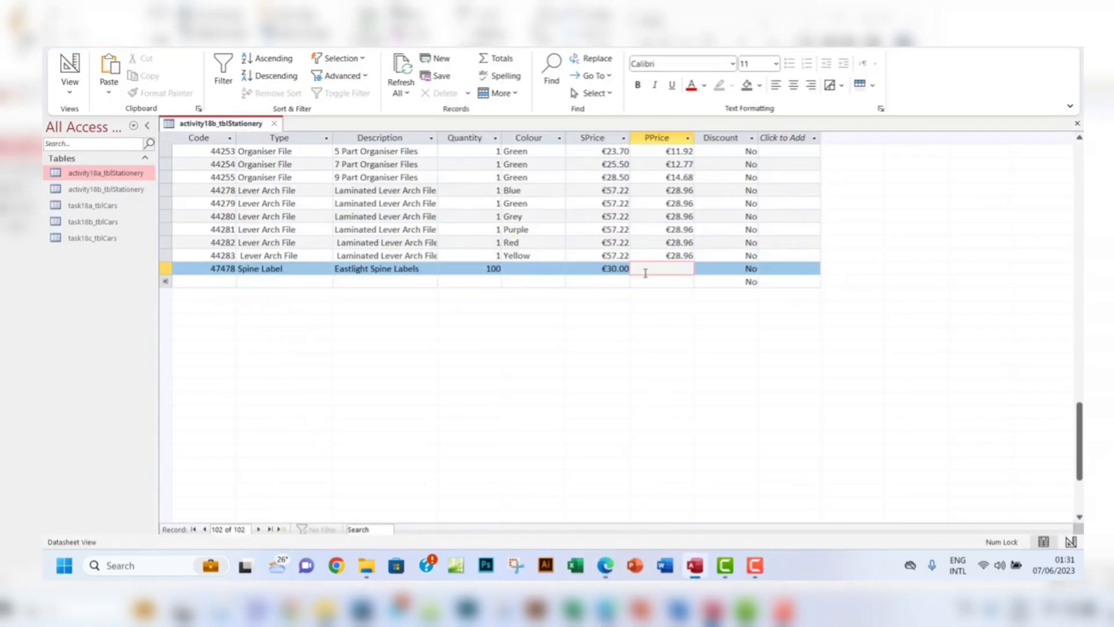
type("13.86")
- Check the Discount values in the activity PDF in Edge and set Discount to Yes for record 47478 in Access
left_click(606, 567)
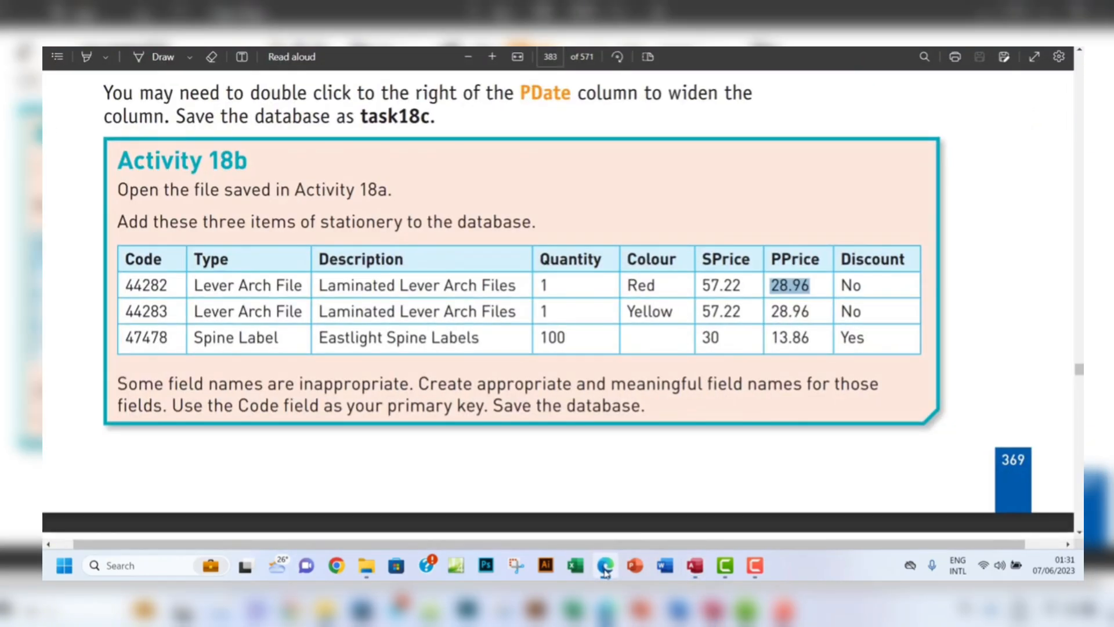
left_click(606, 568)
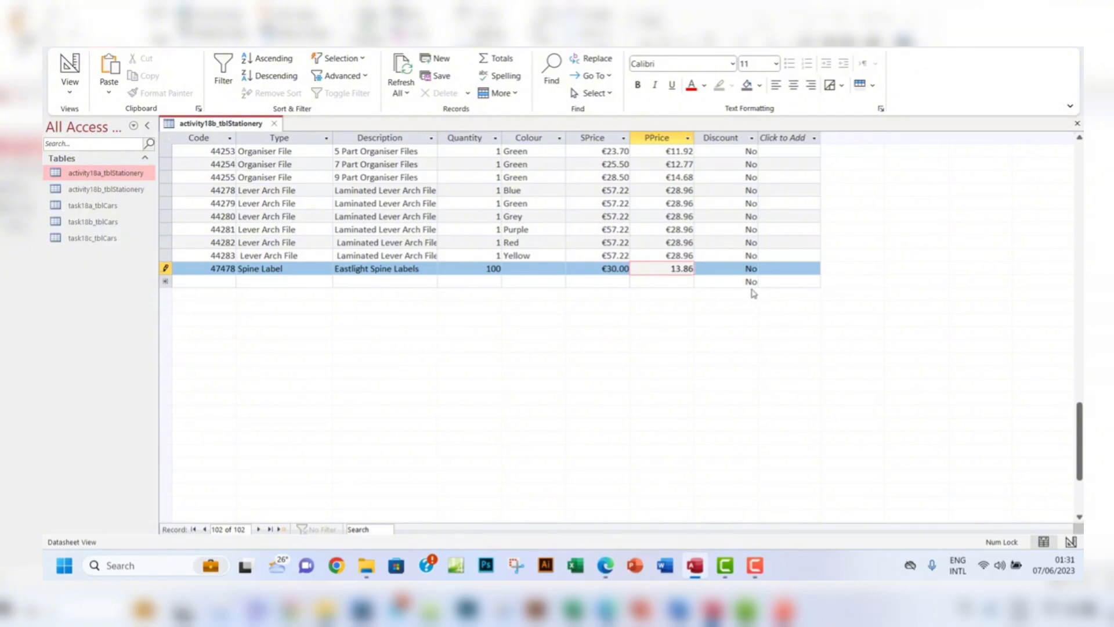
left_click(746, 268)
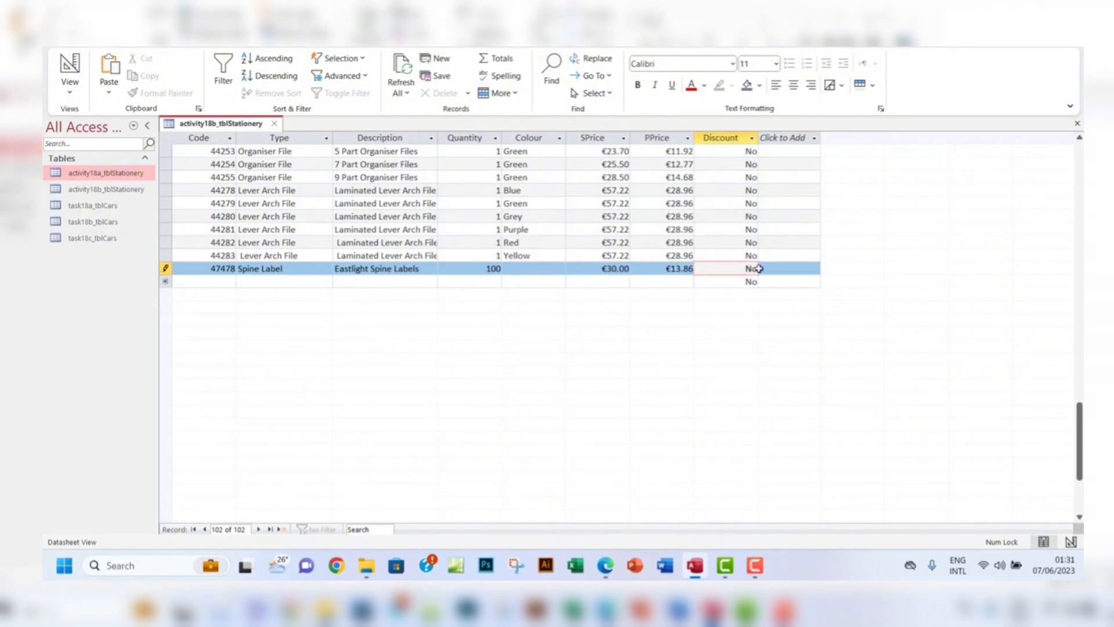
left_click_drag(755, 269, 727, 270)
key("BackSpace")
left_click(730, 256)
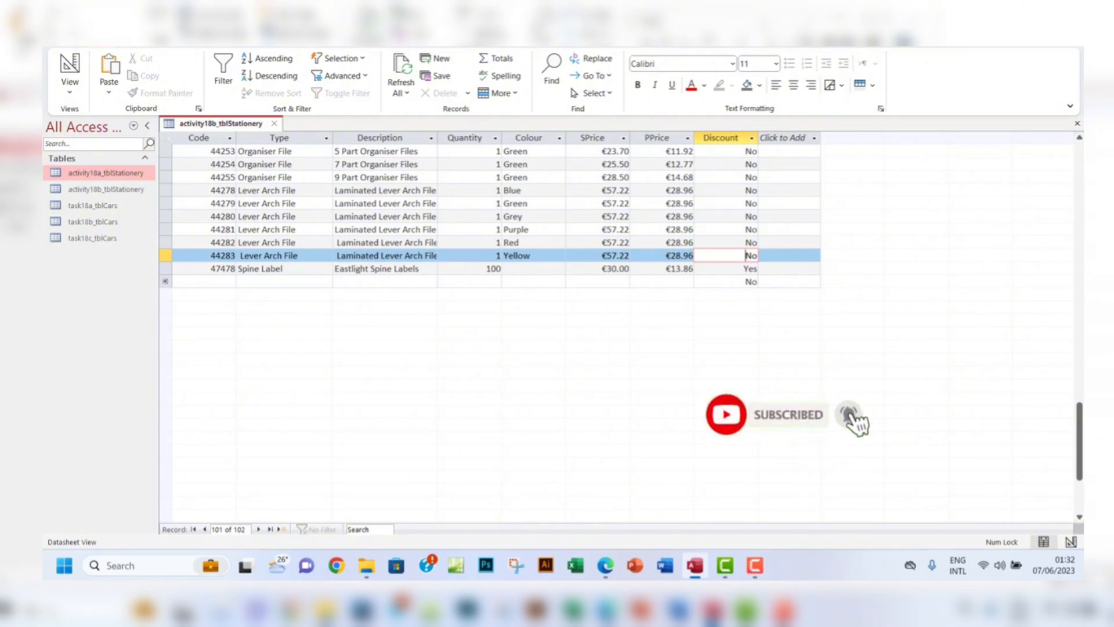
- Review the remaining Activity 18b instructions in Edge and close the activity18b_tblStationery table in Access
left_click(614, 571)
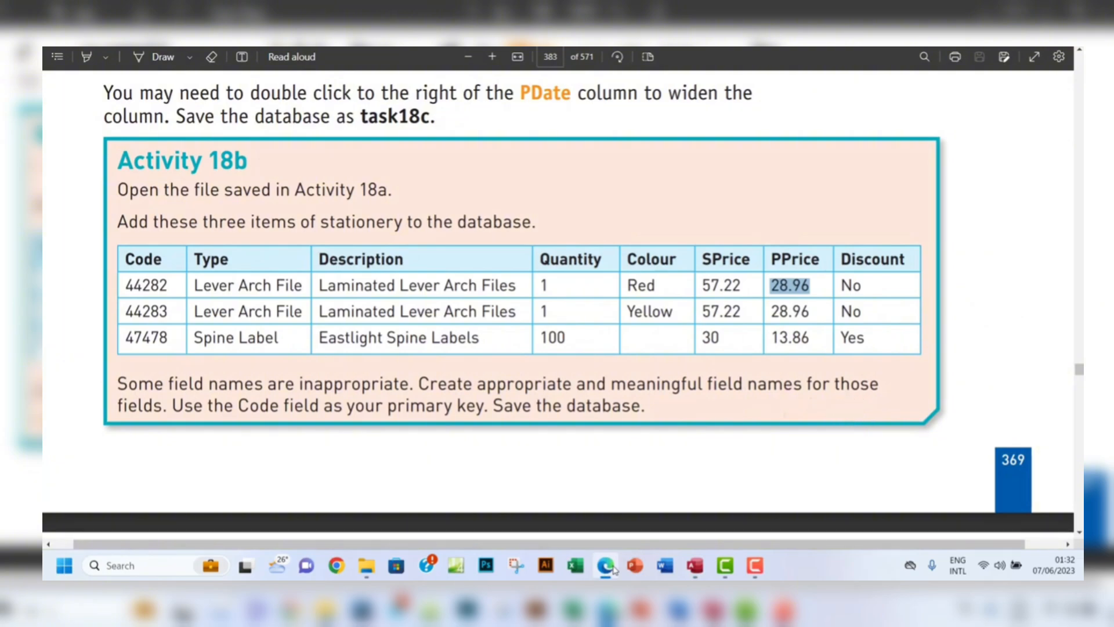
left_click(614, 570)
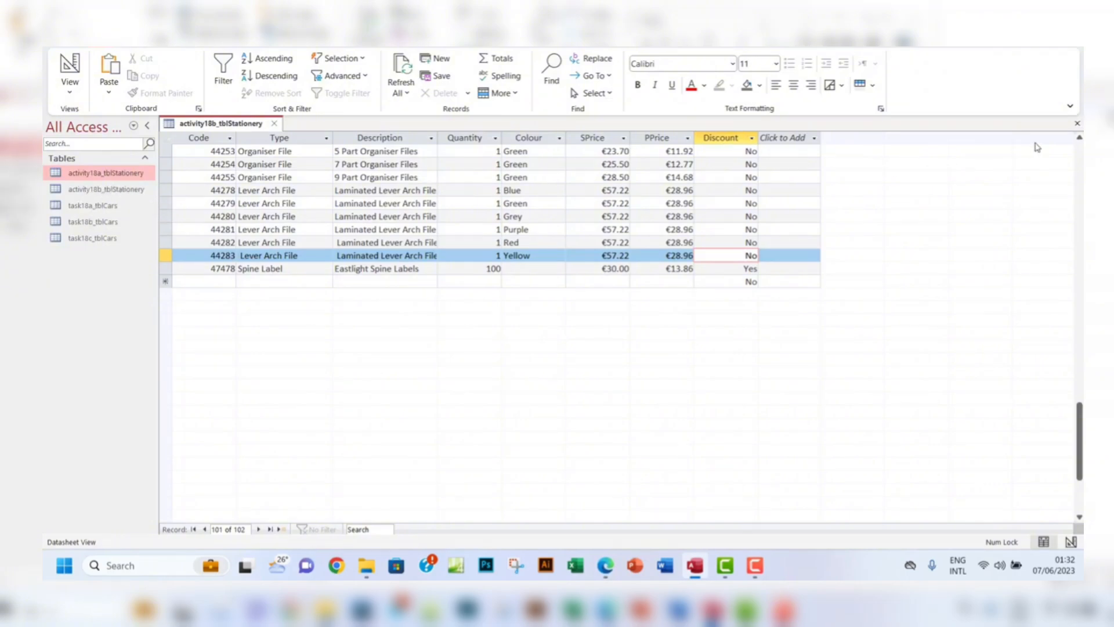
left_click(1077, 123)
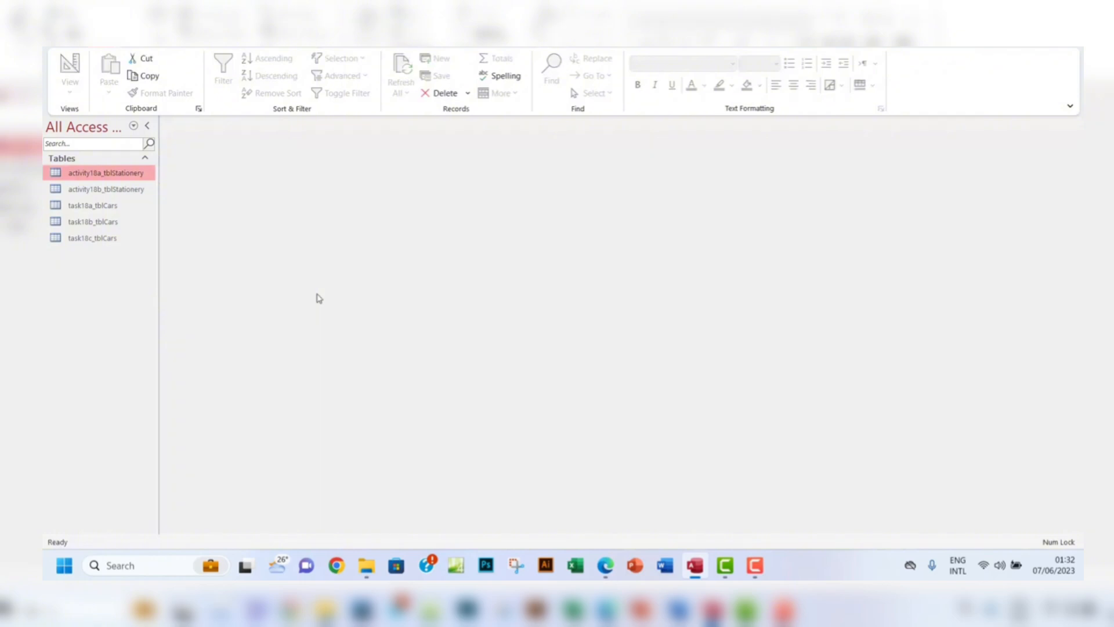